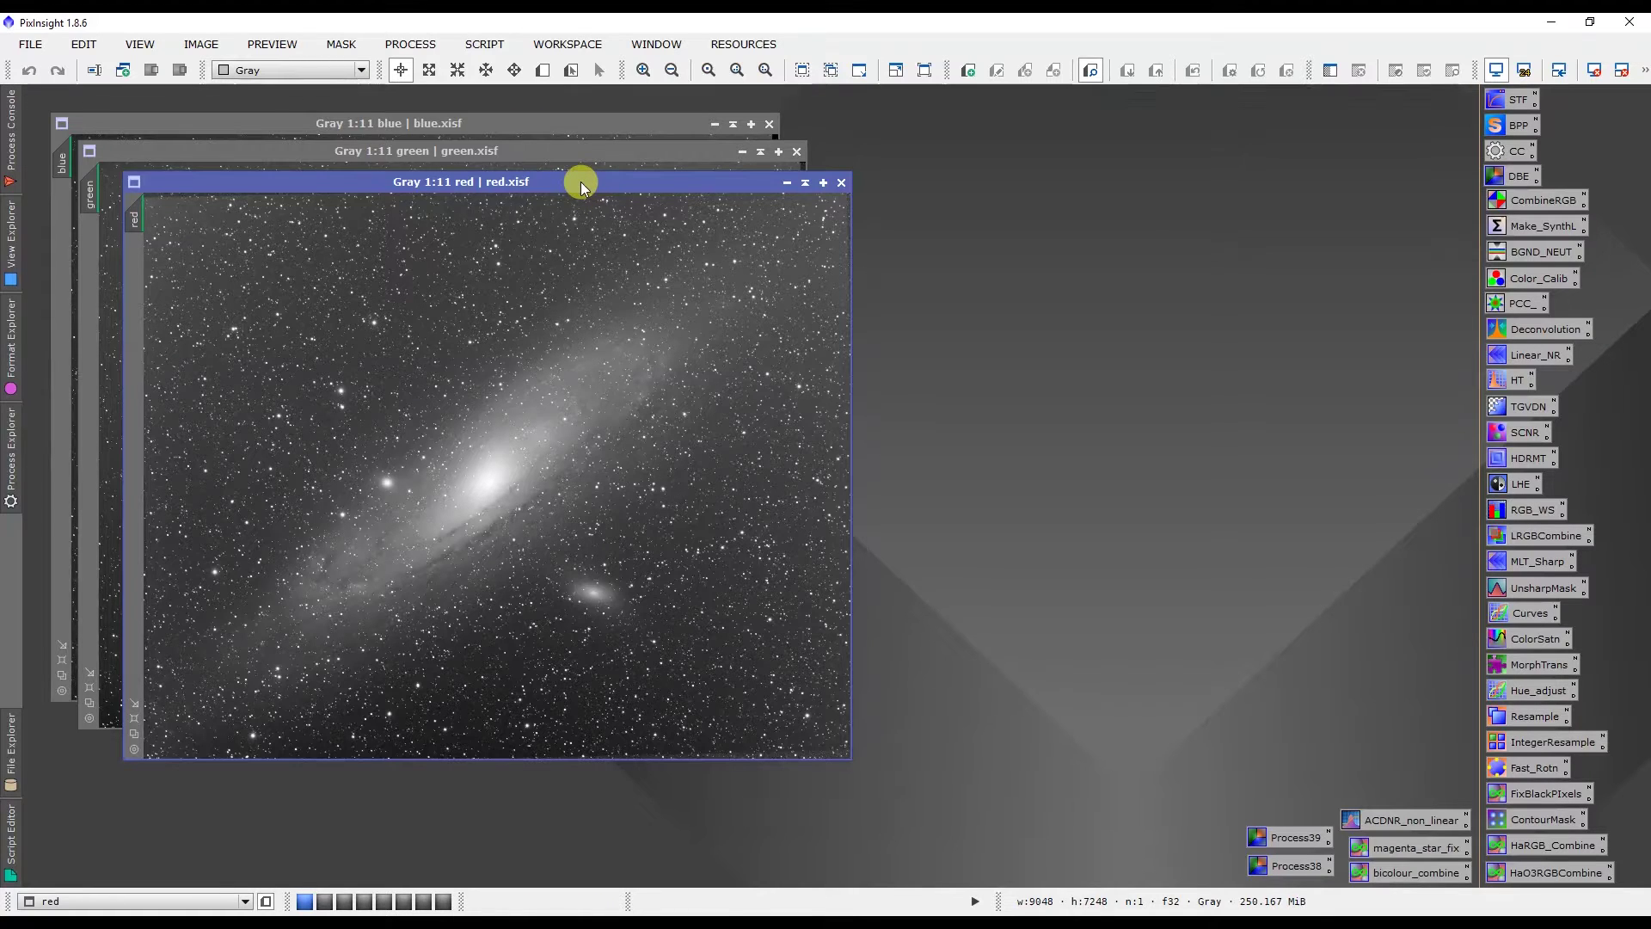
Bring up the Process menu's list of process categories
left_click(411, 44)
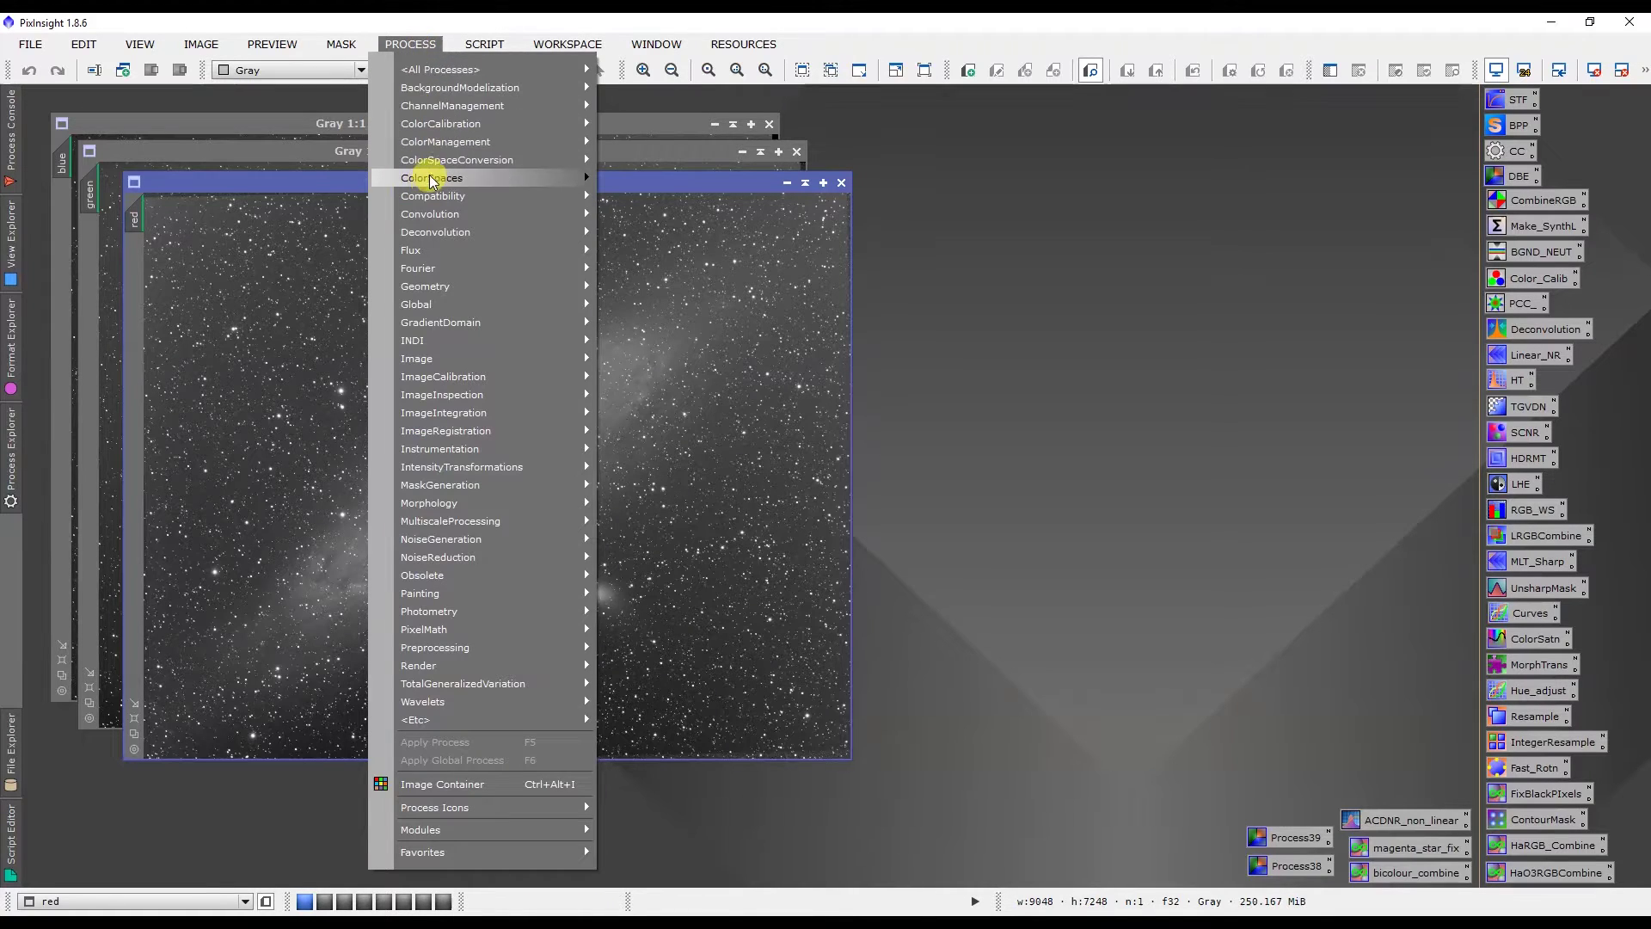
In ChannelCombination, set red as the R source and green as the G source
mouse_move(432, 180)
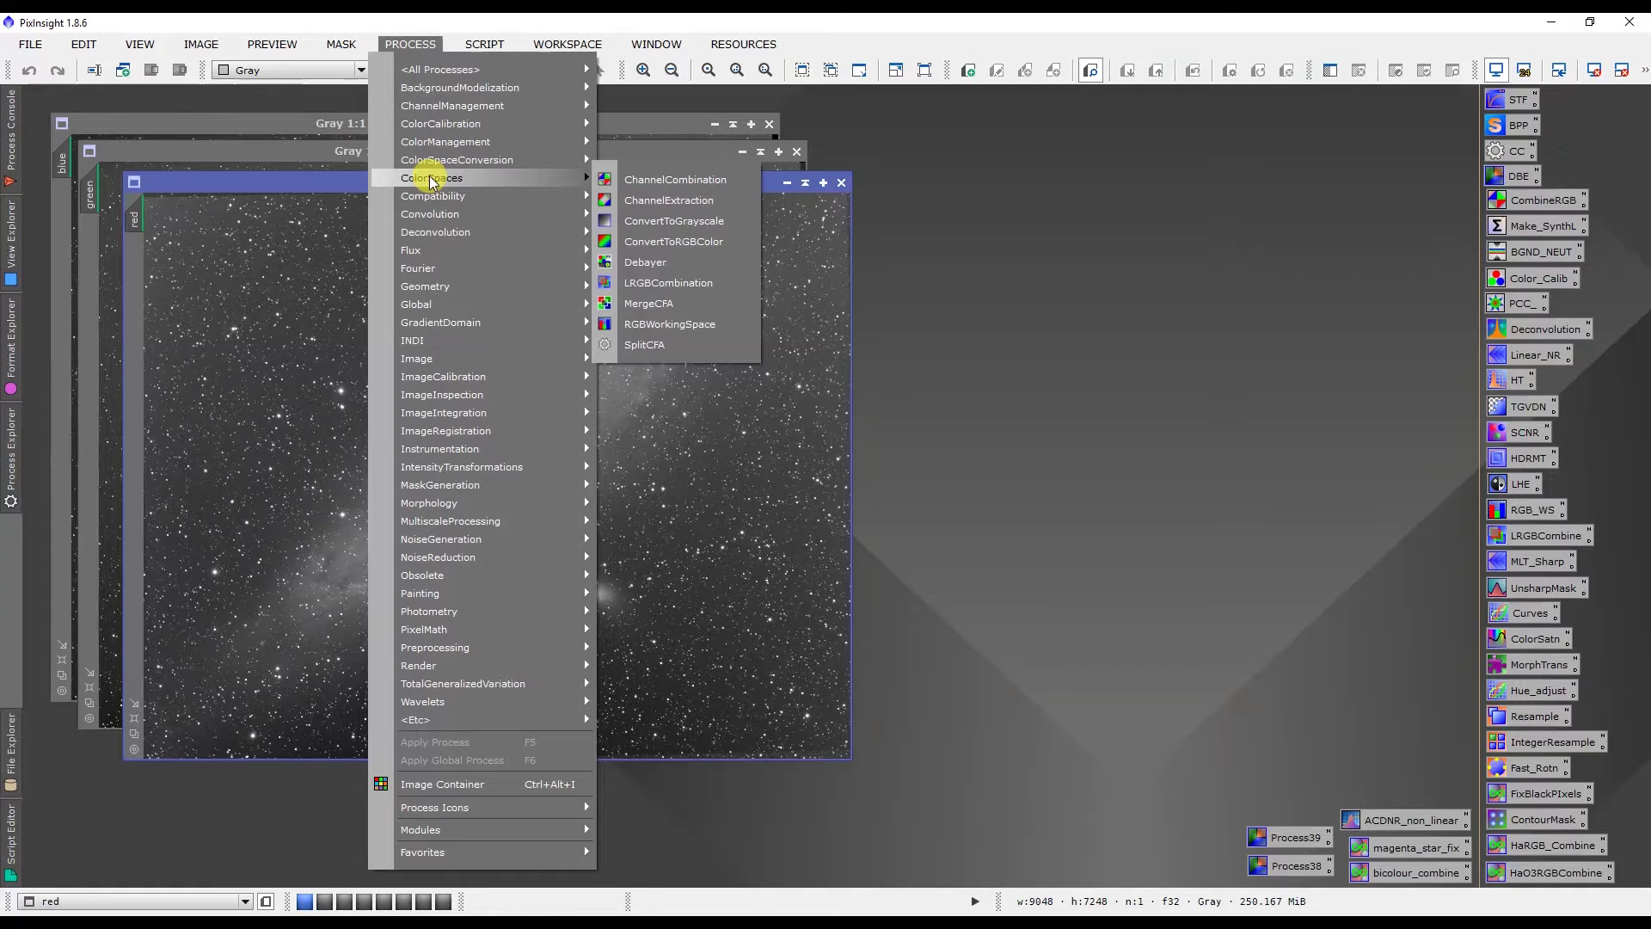
left_click(675, 179)
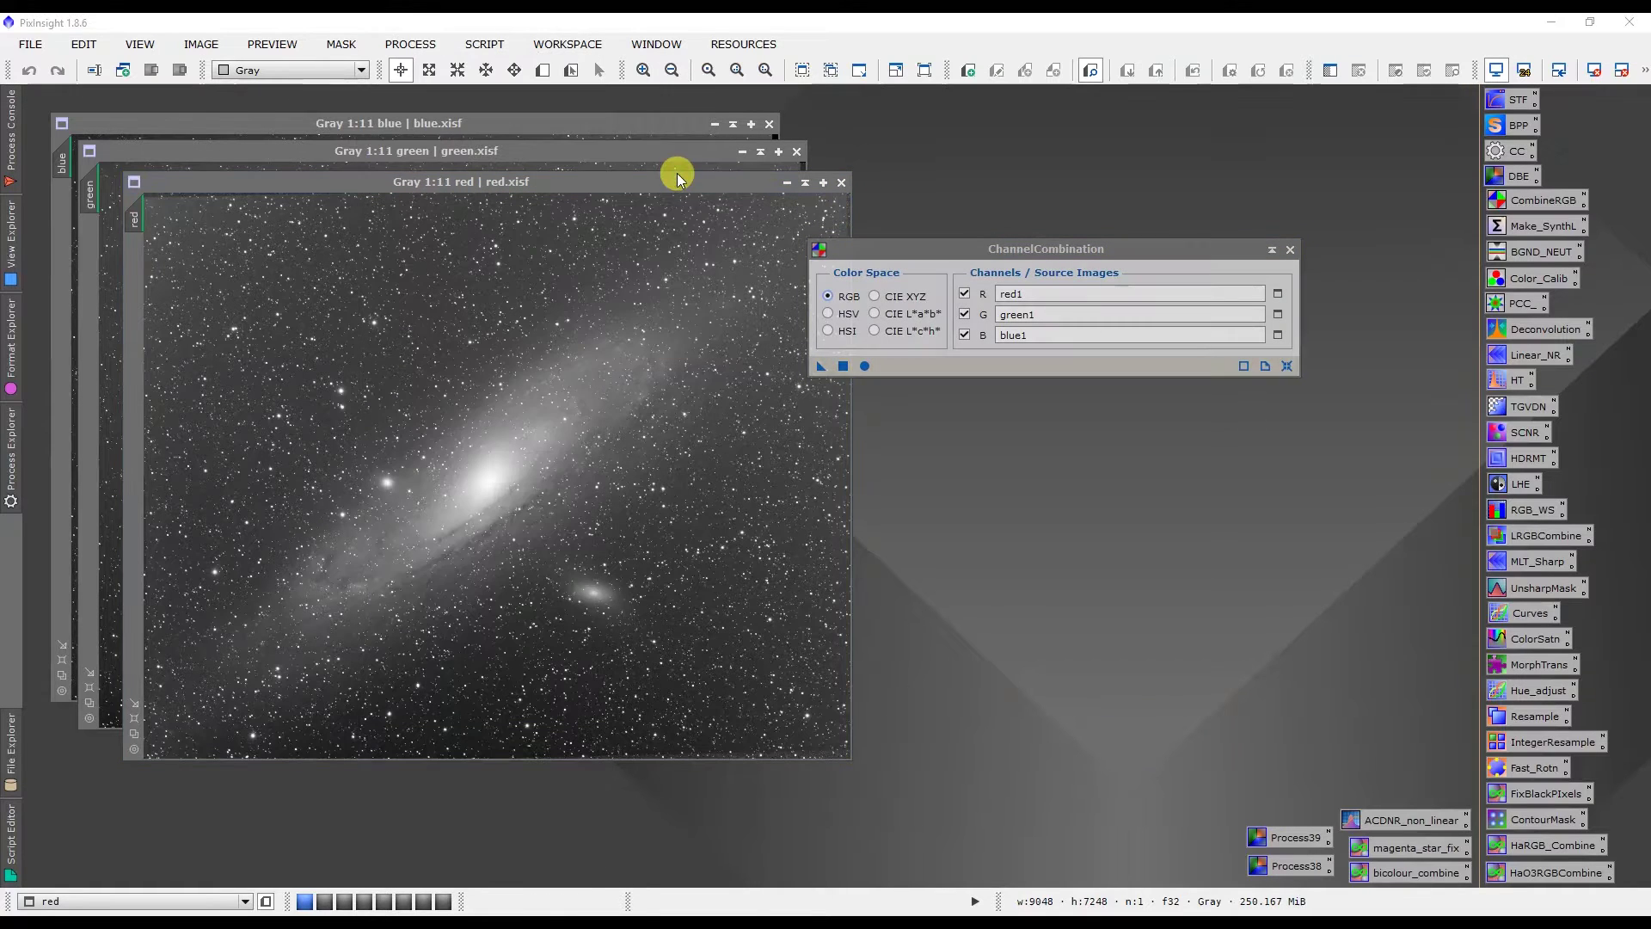
left_click(1278, 293)
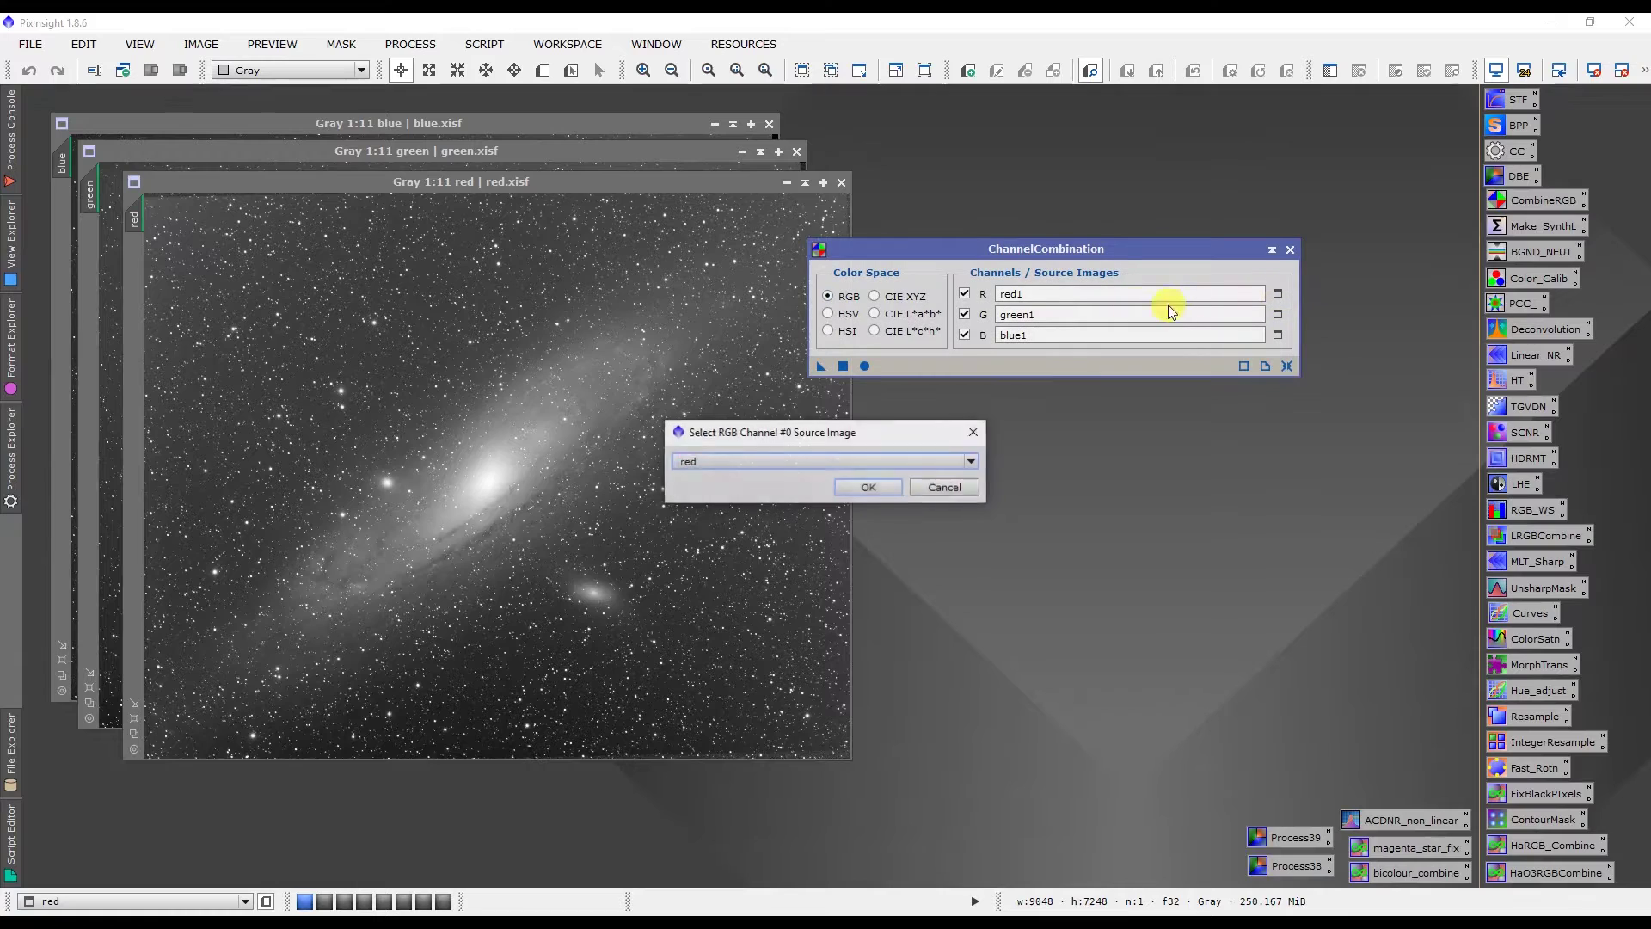
left_click(822, 462)
left_click(820, 462)
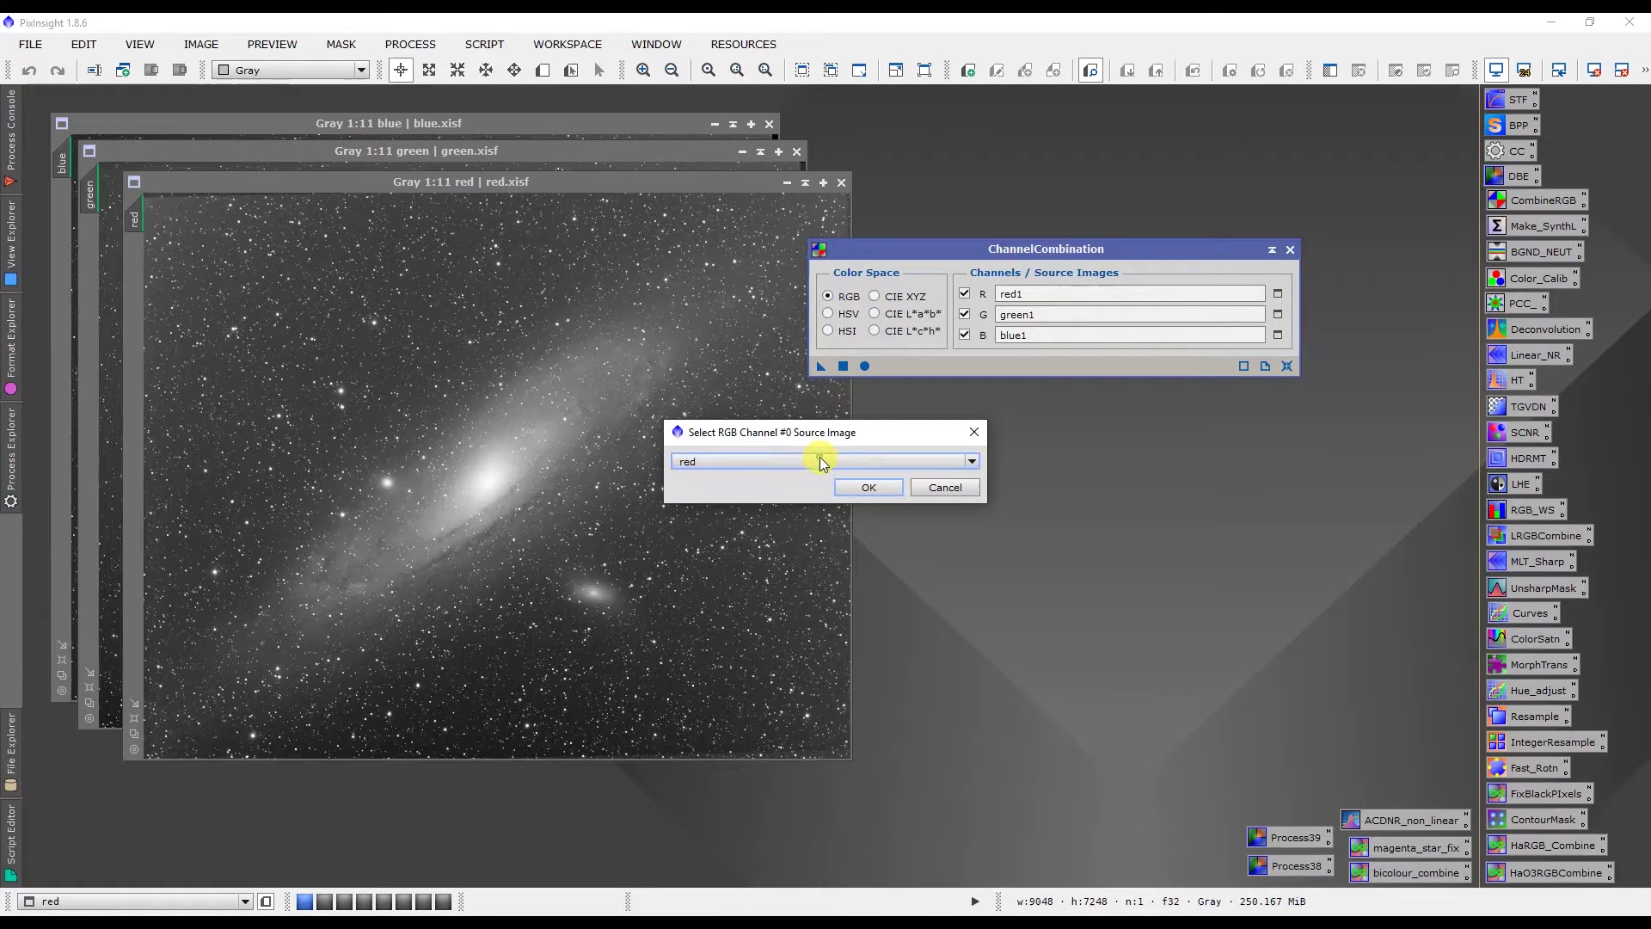
left_click(867, 486)
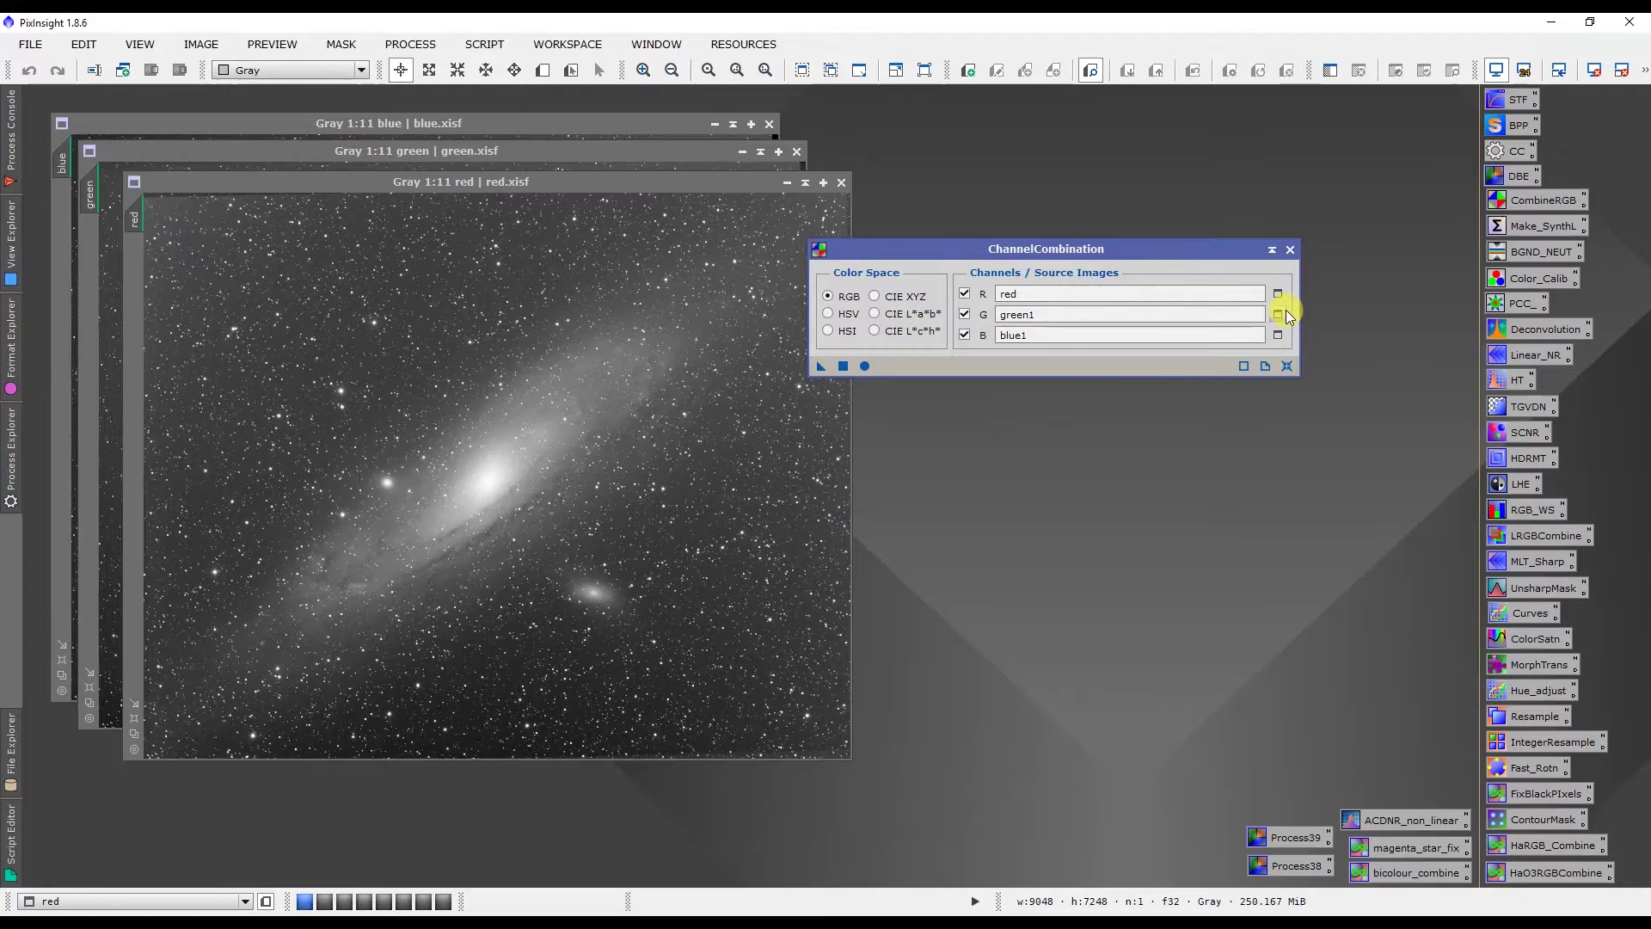
left_click(748, 462)
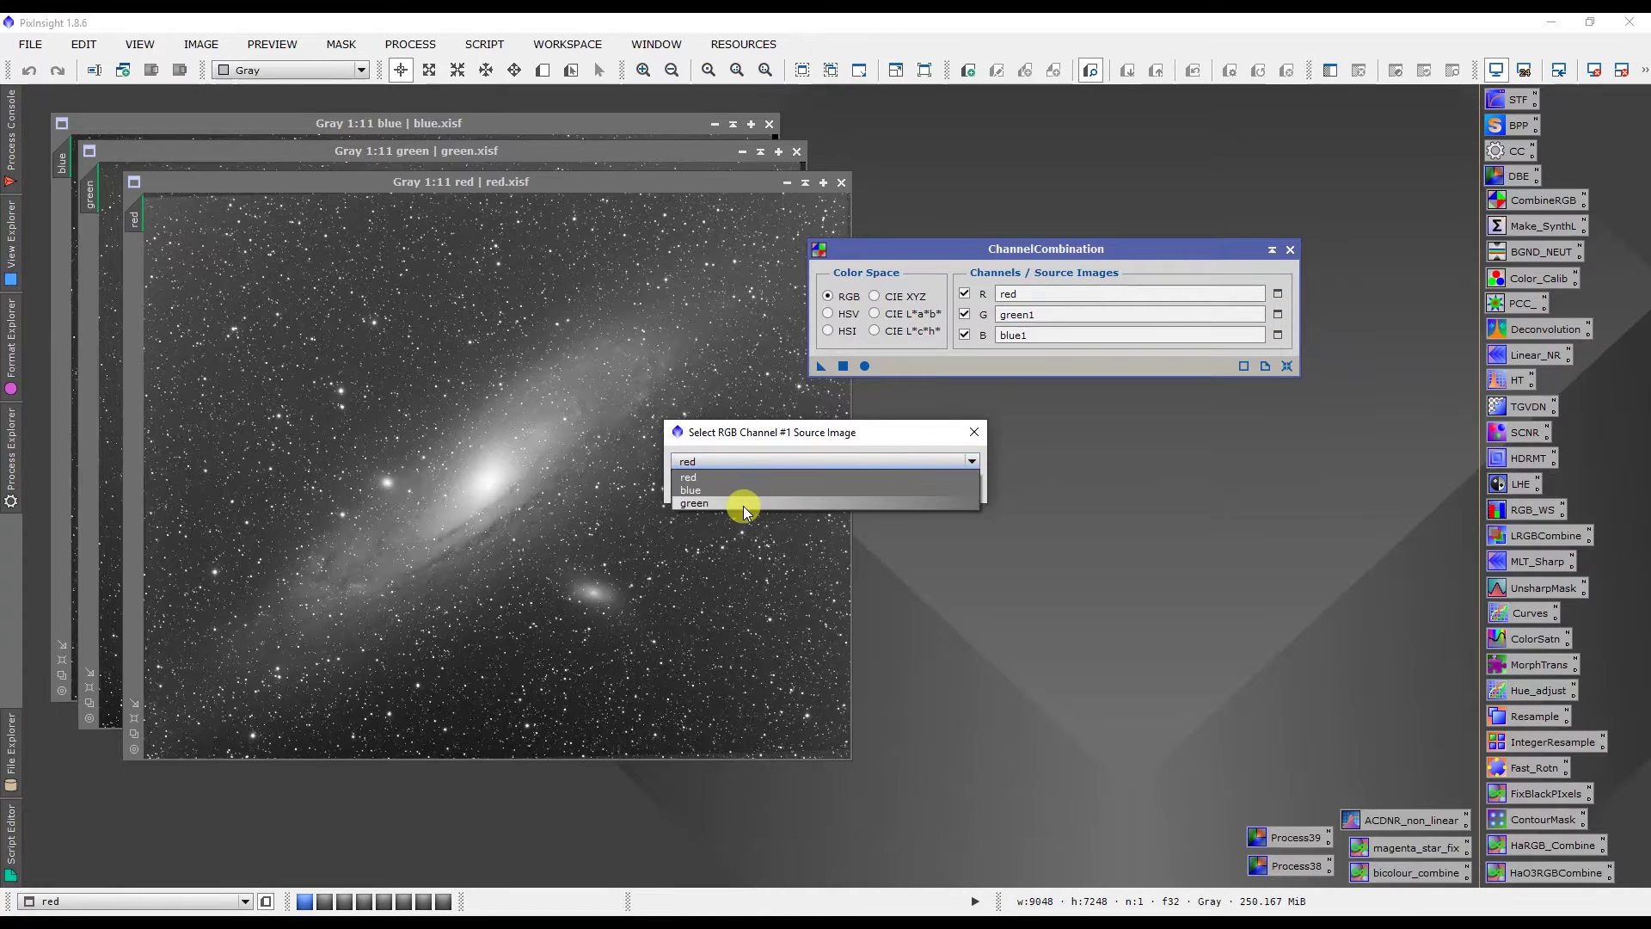
left_click(743, 506)
left_click(869, 487)
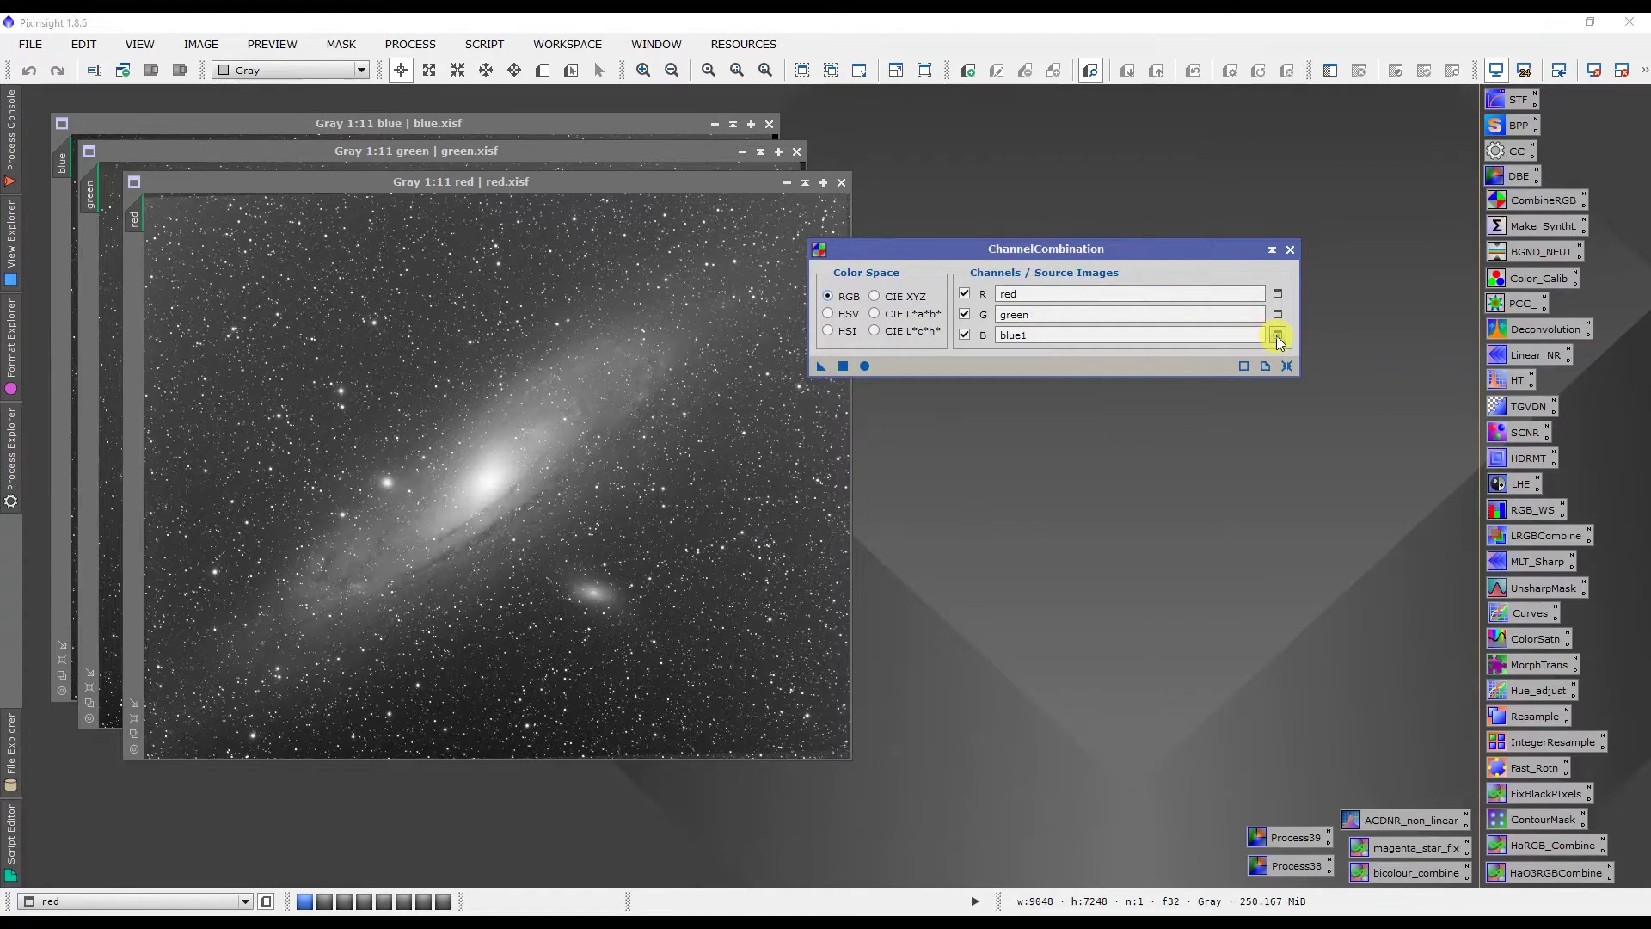
Set blue as the B source and combine the channels into new RGB image Image04
left_click(1278, 334)
left_click(809, 461)
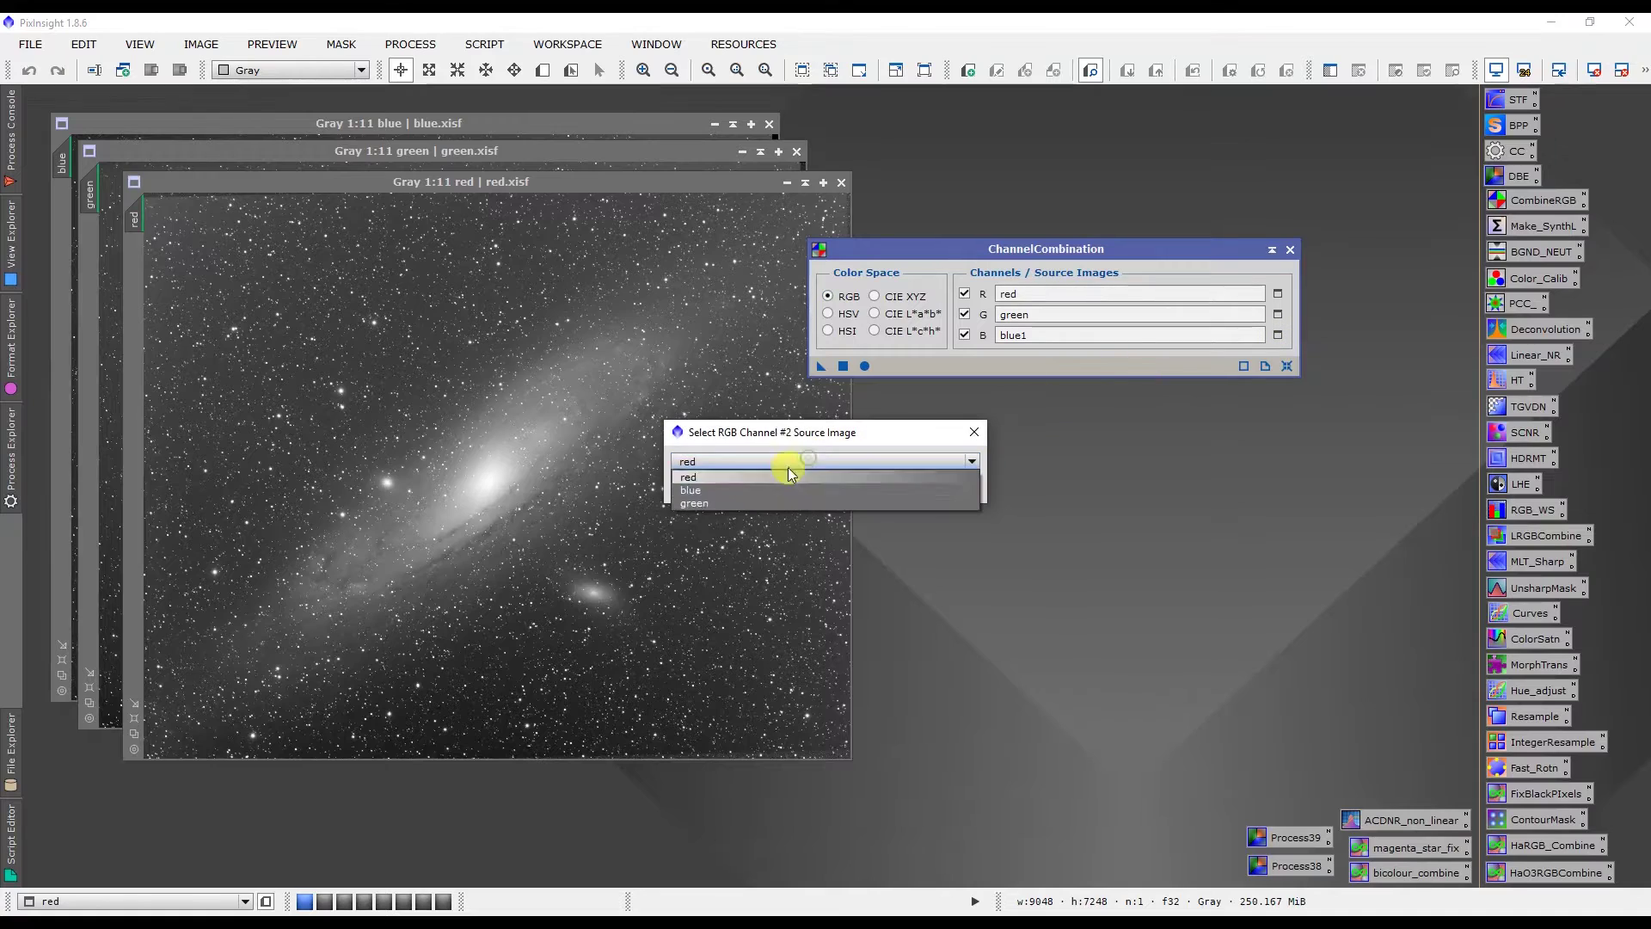
left_click(717, 496)
left_click(868, 487)
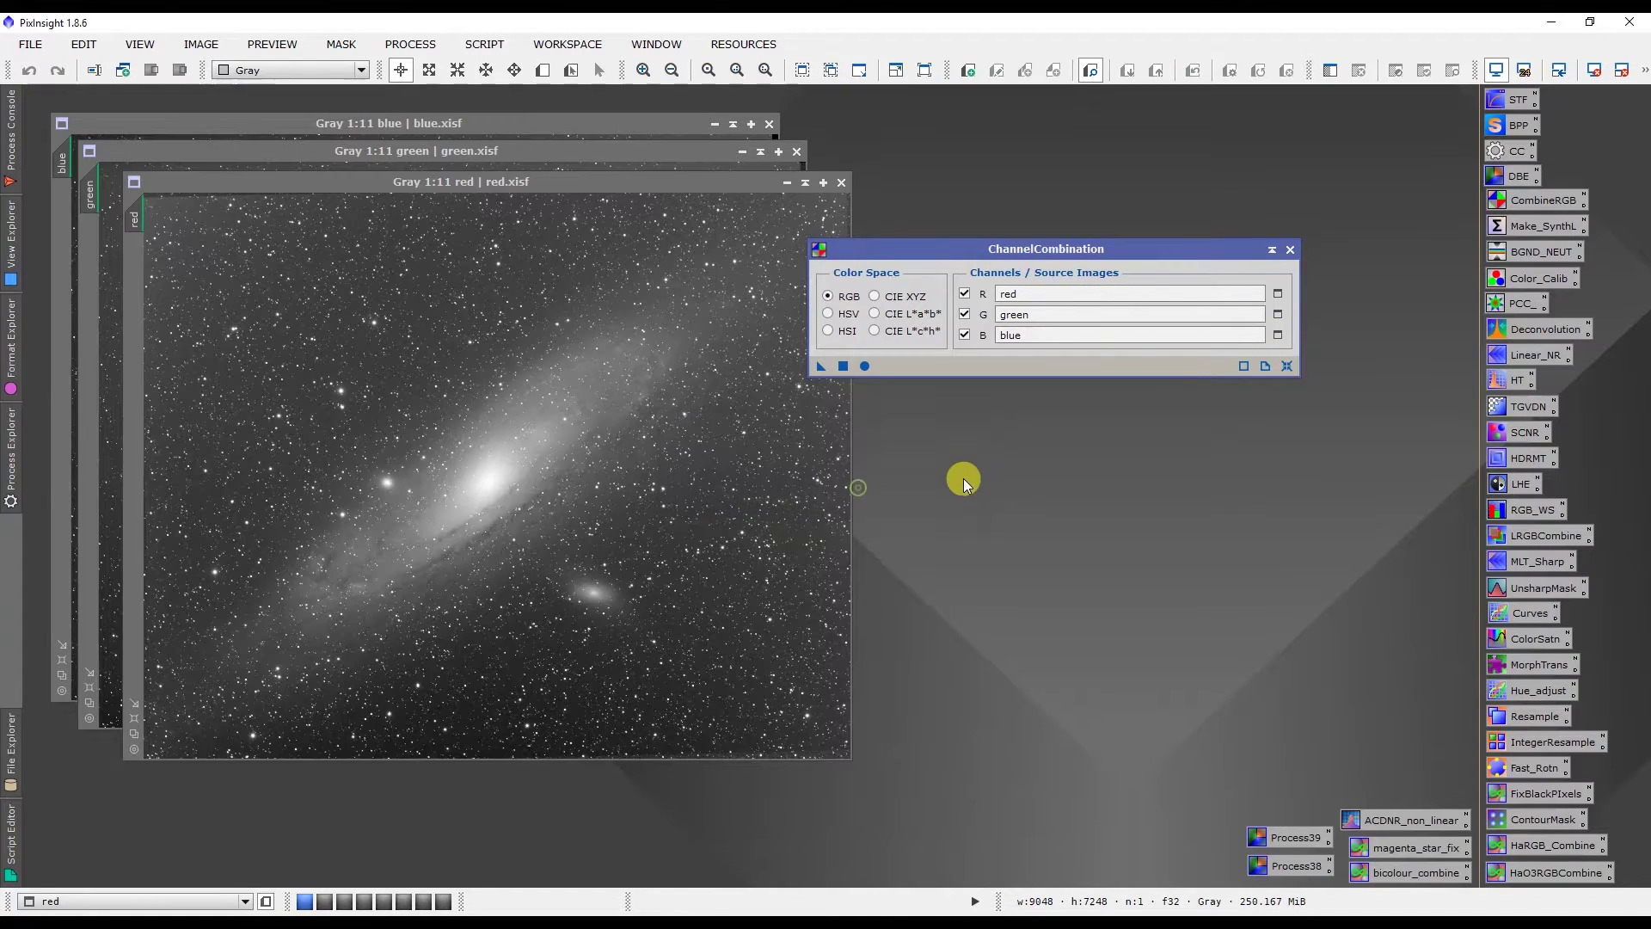
left_click(866, 367)
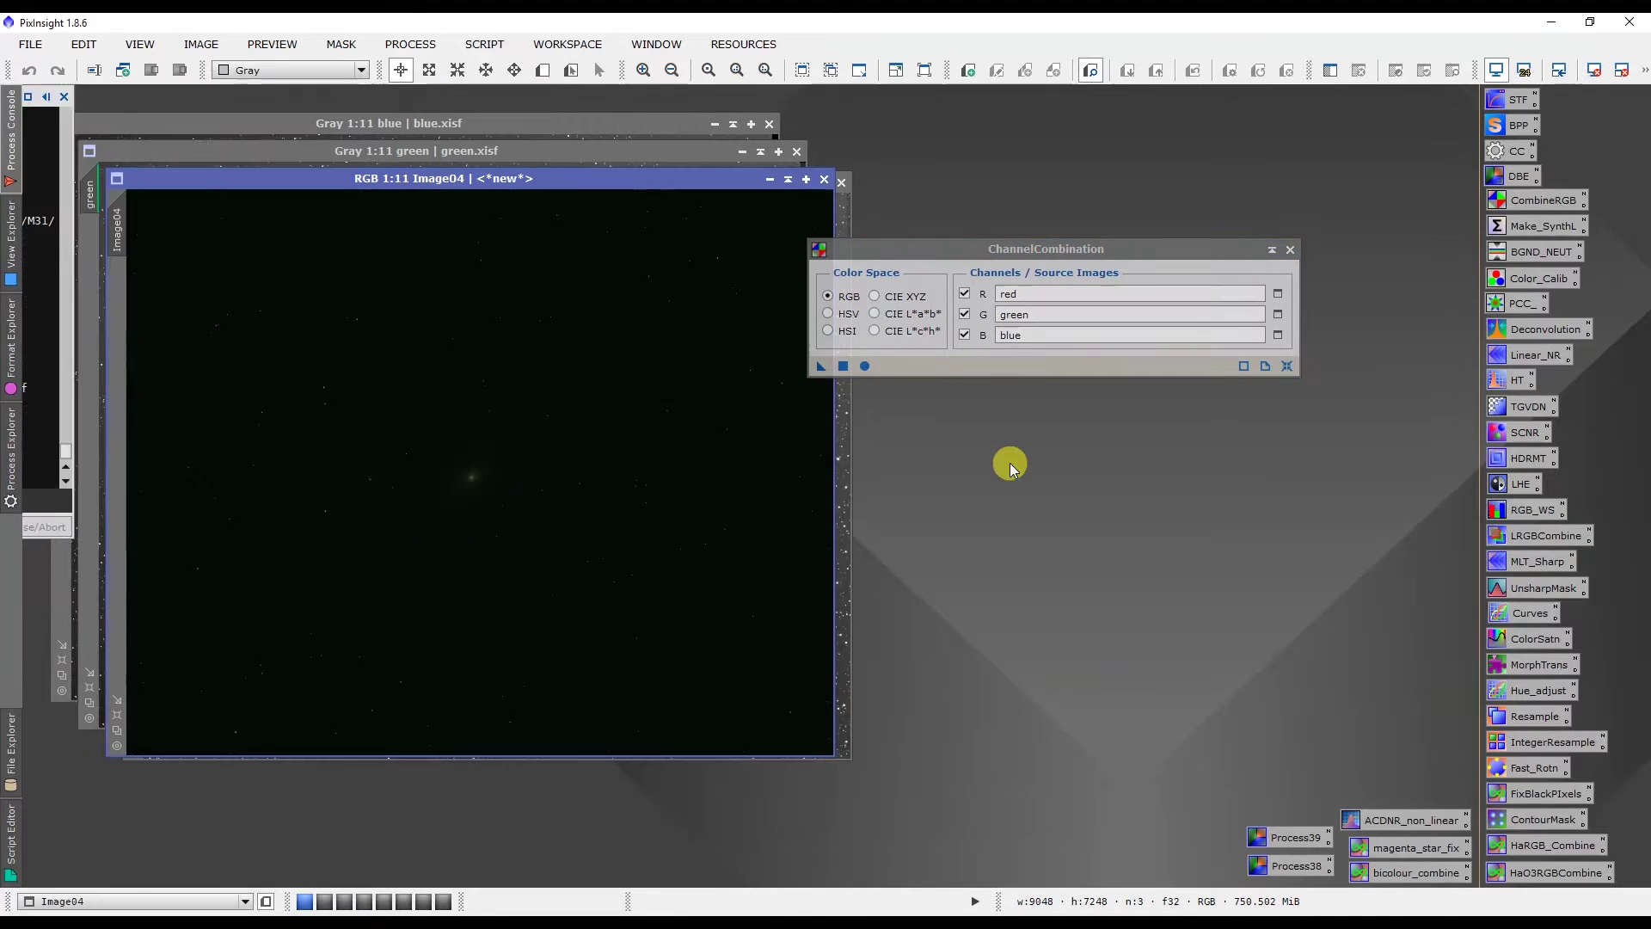
Close ChannelCombination and apply an STF AutoStretch to Image04
left_click(1289, 249)
left_click_drag(723, 182, 868, 231)
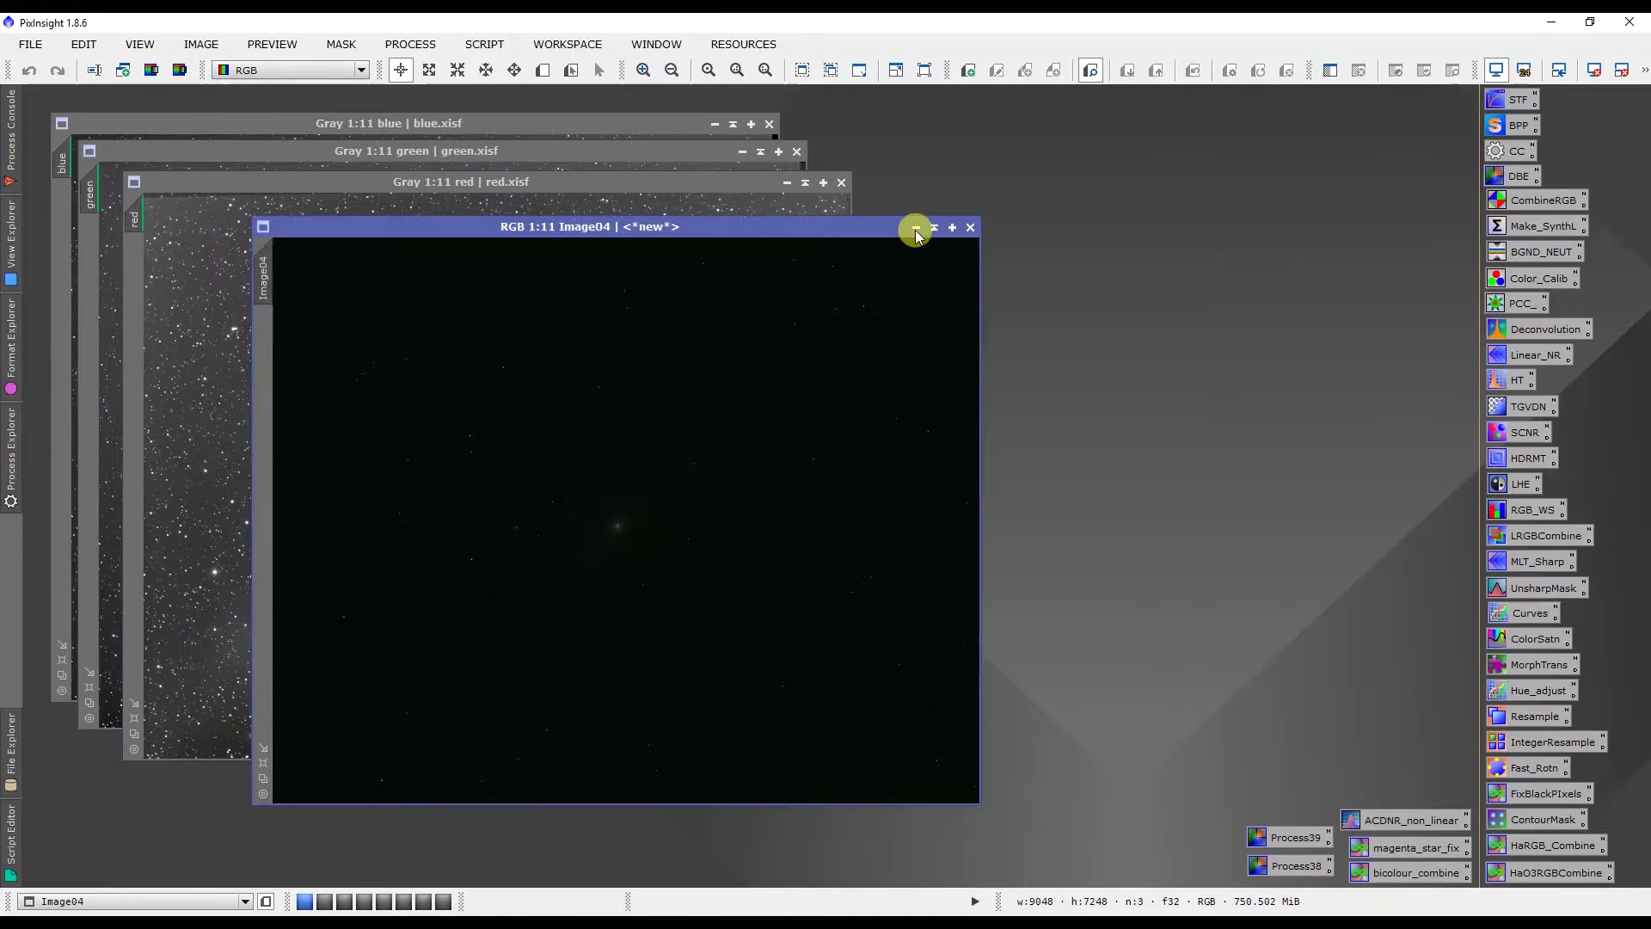
left_click(1645, 70)
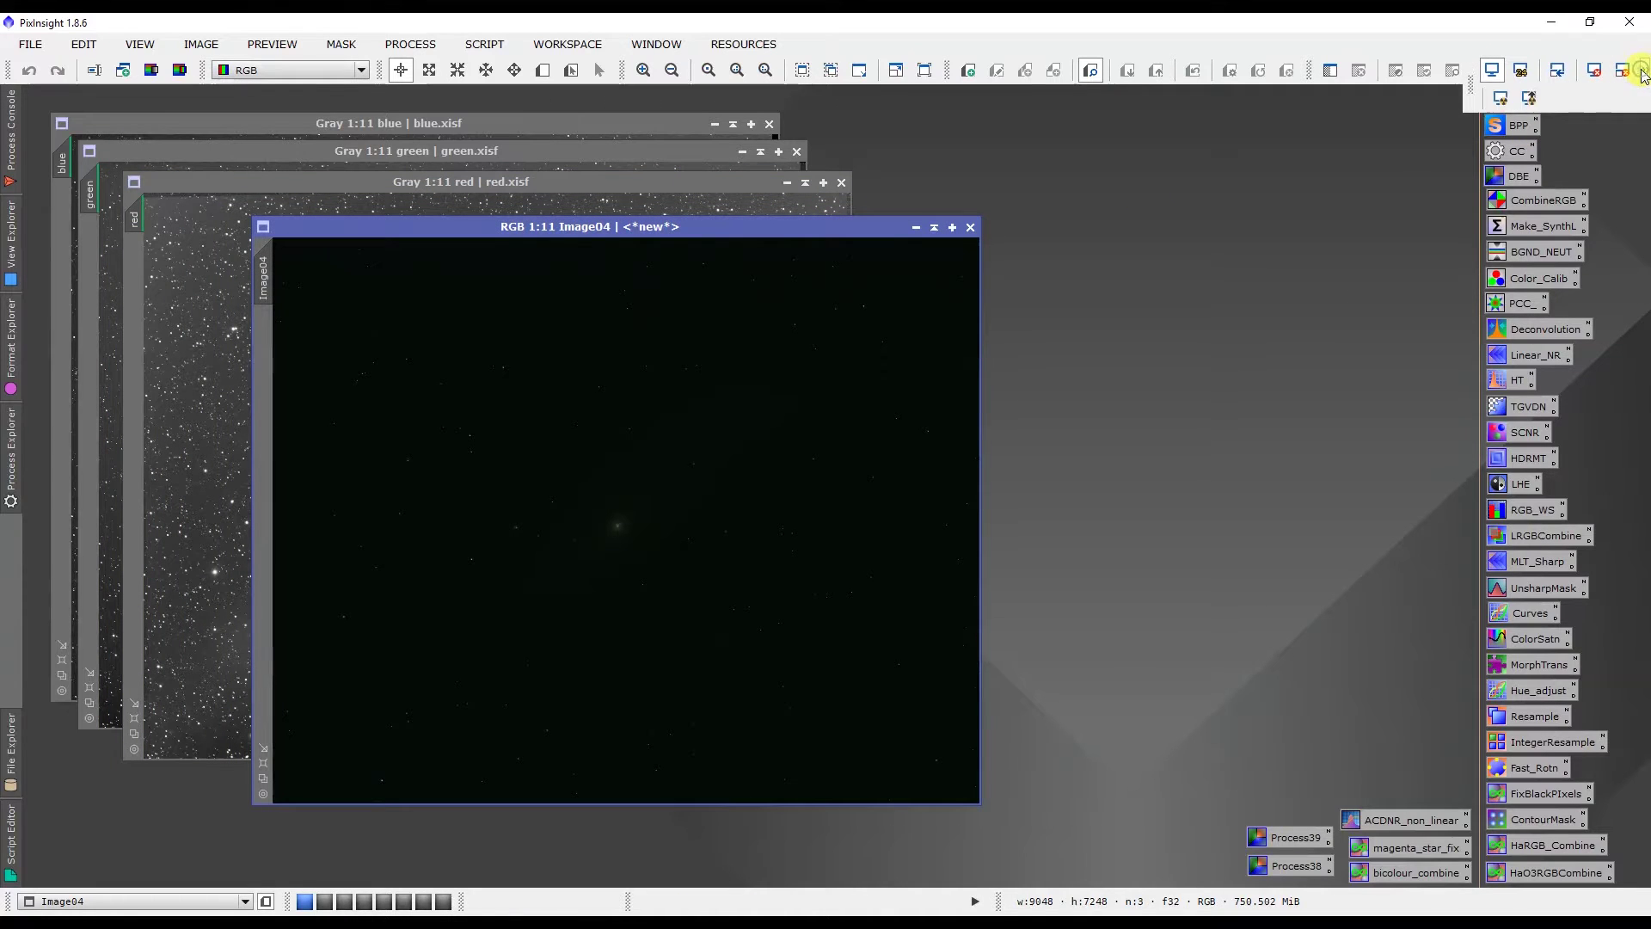
left_click(1502, 101)
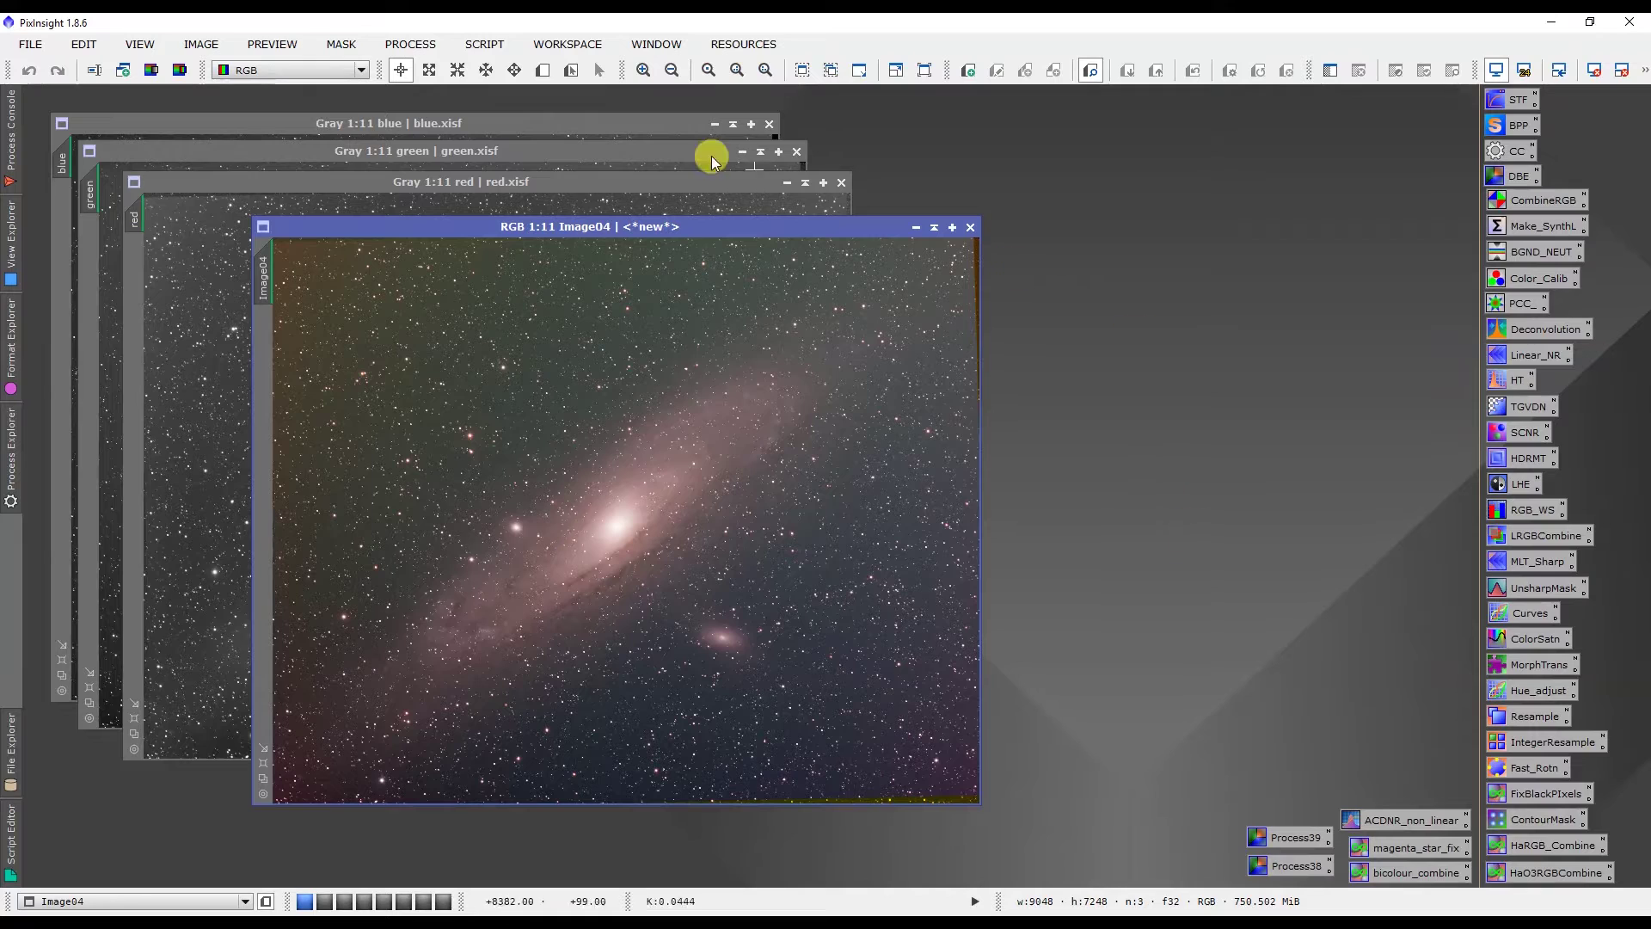
Iconify the red, green and blue frames and park their icons at the top-left
left_click(786, 183)
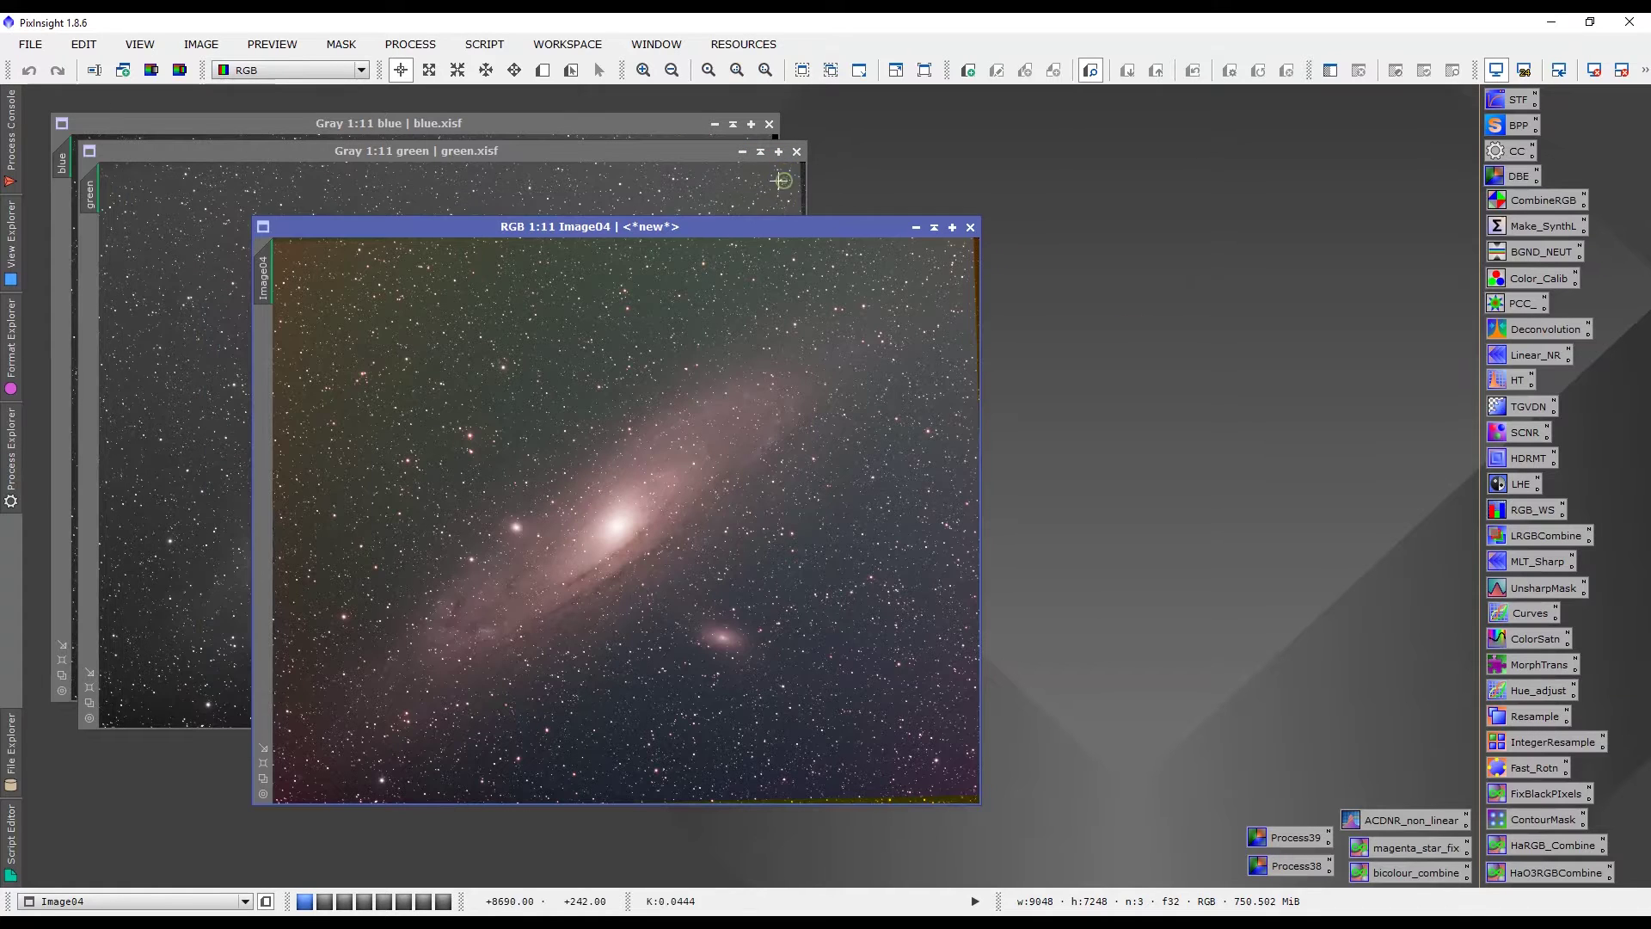
left_click(741, 151)
left_click(716, 127)
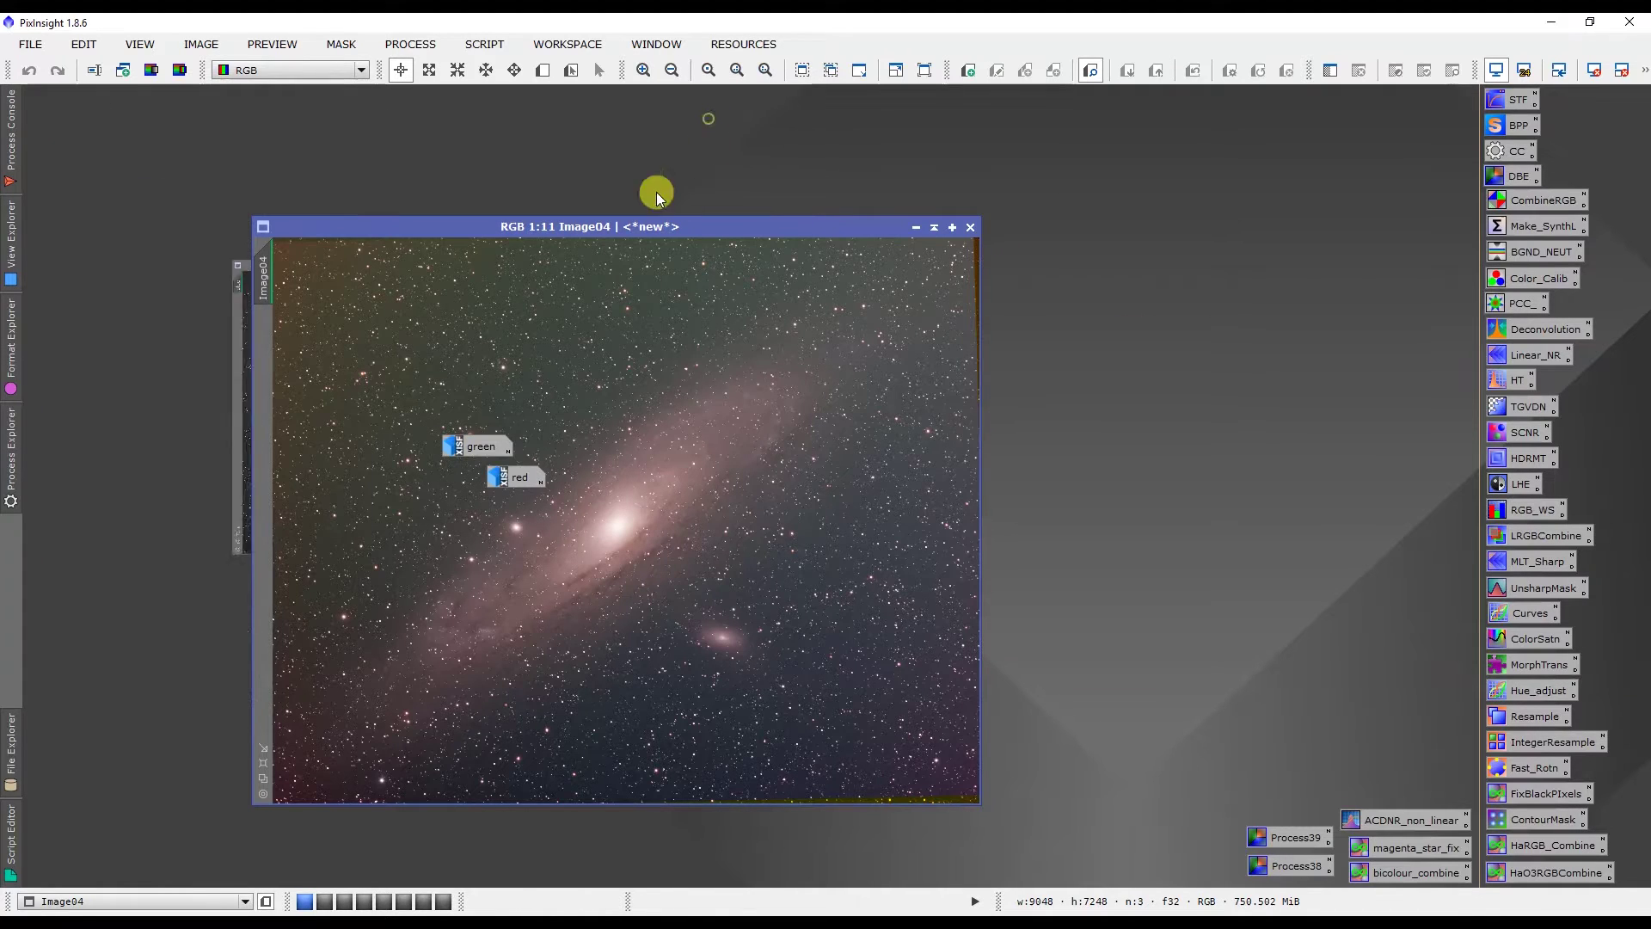
left_click_drag(443, 418, 48, 101)
left_click_drag(472, 445, 47, 112)
left_click_drag(510, 478, 59, 150)
left_click_drag(688, 227, 705, 198)
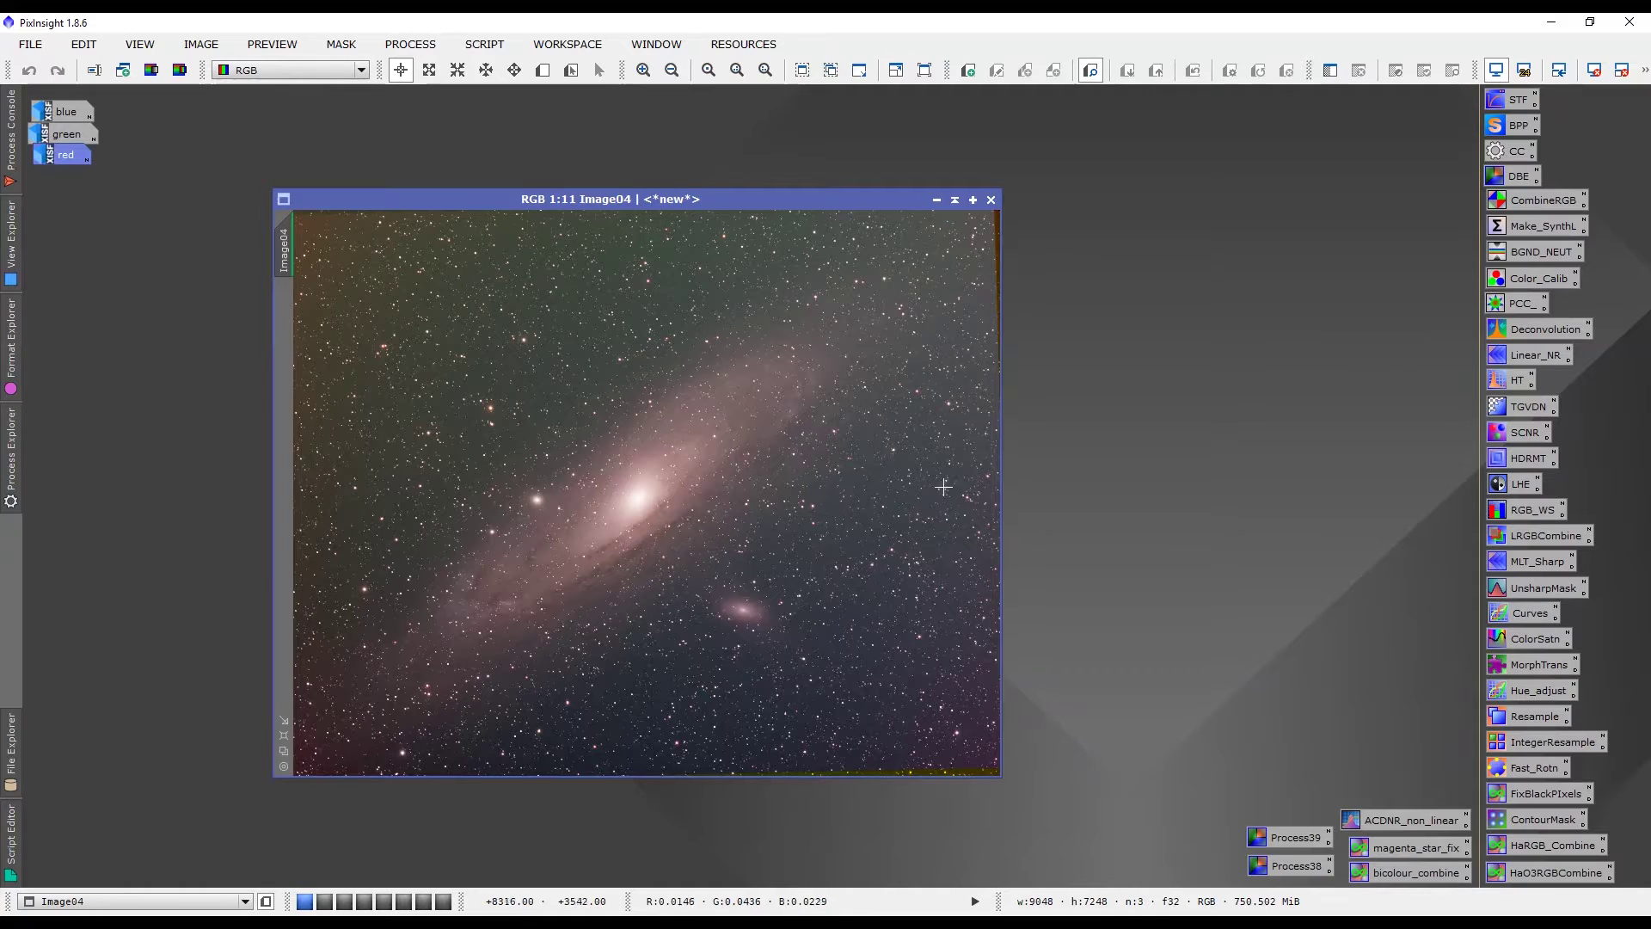
DynamicCrop Image04 to 8844 × 6908, pulling the left, top and bottom edges to the borders
left_click(406, 49)
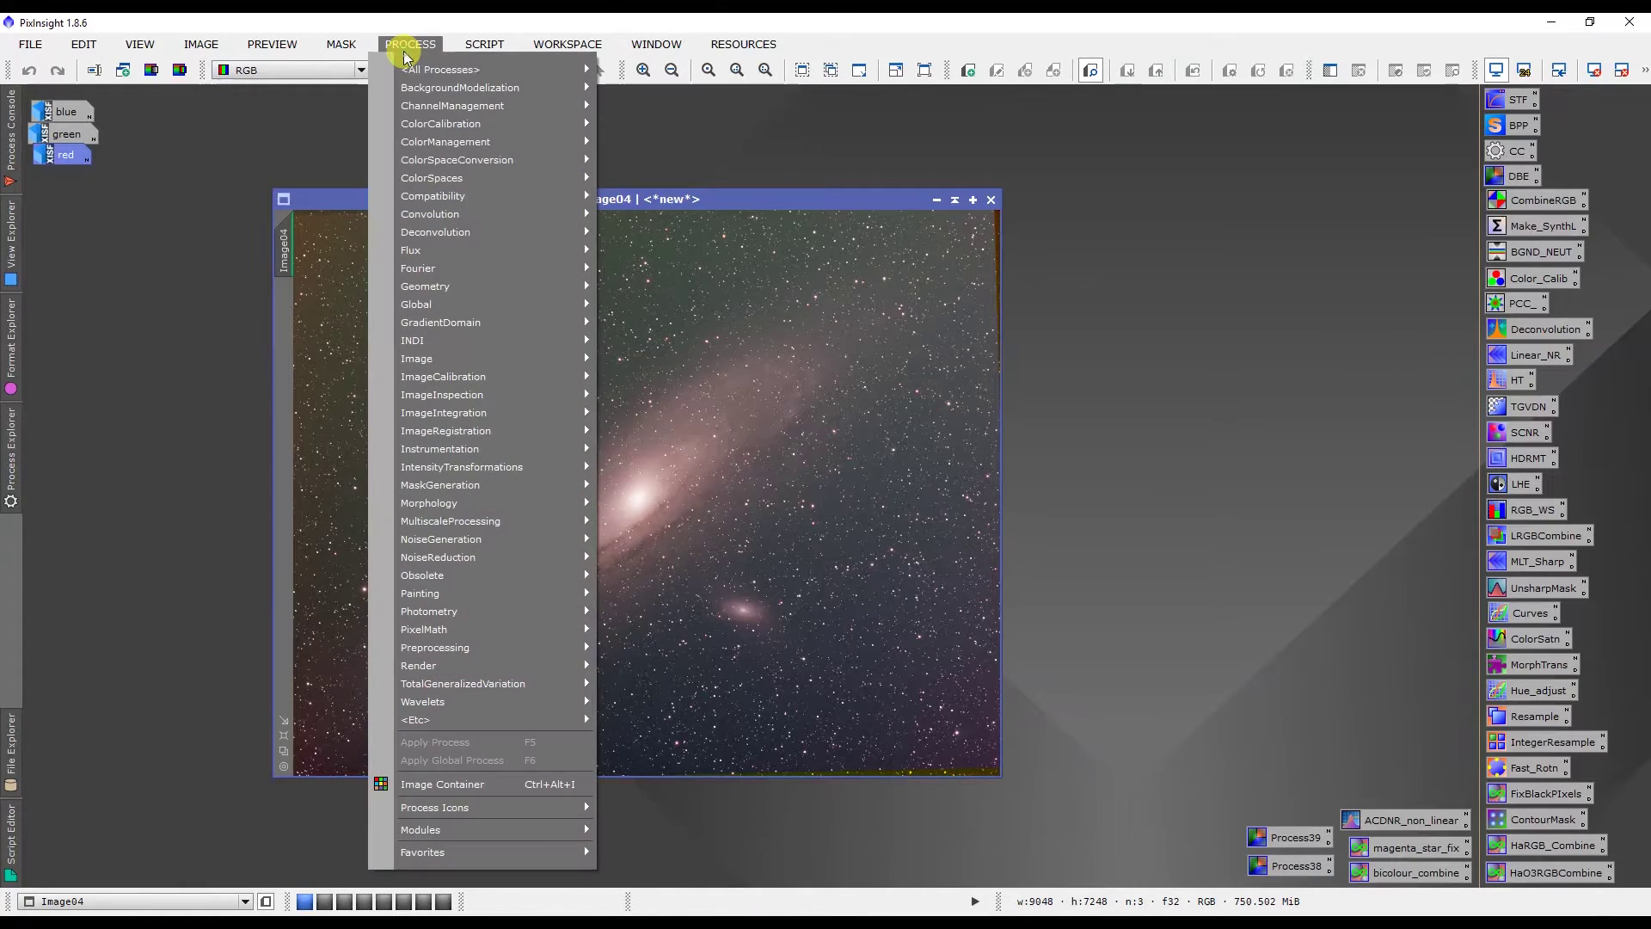
mouse_move(419, 289)
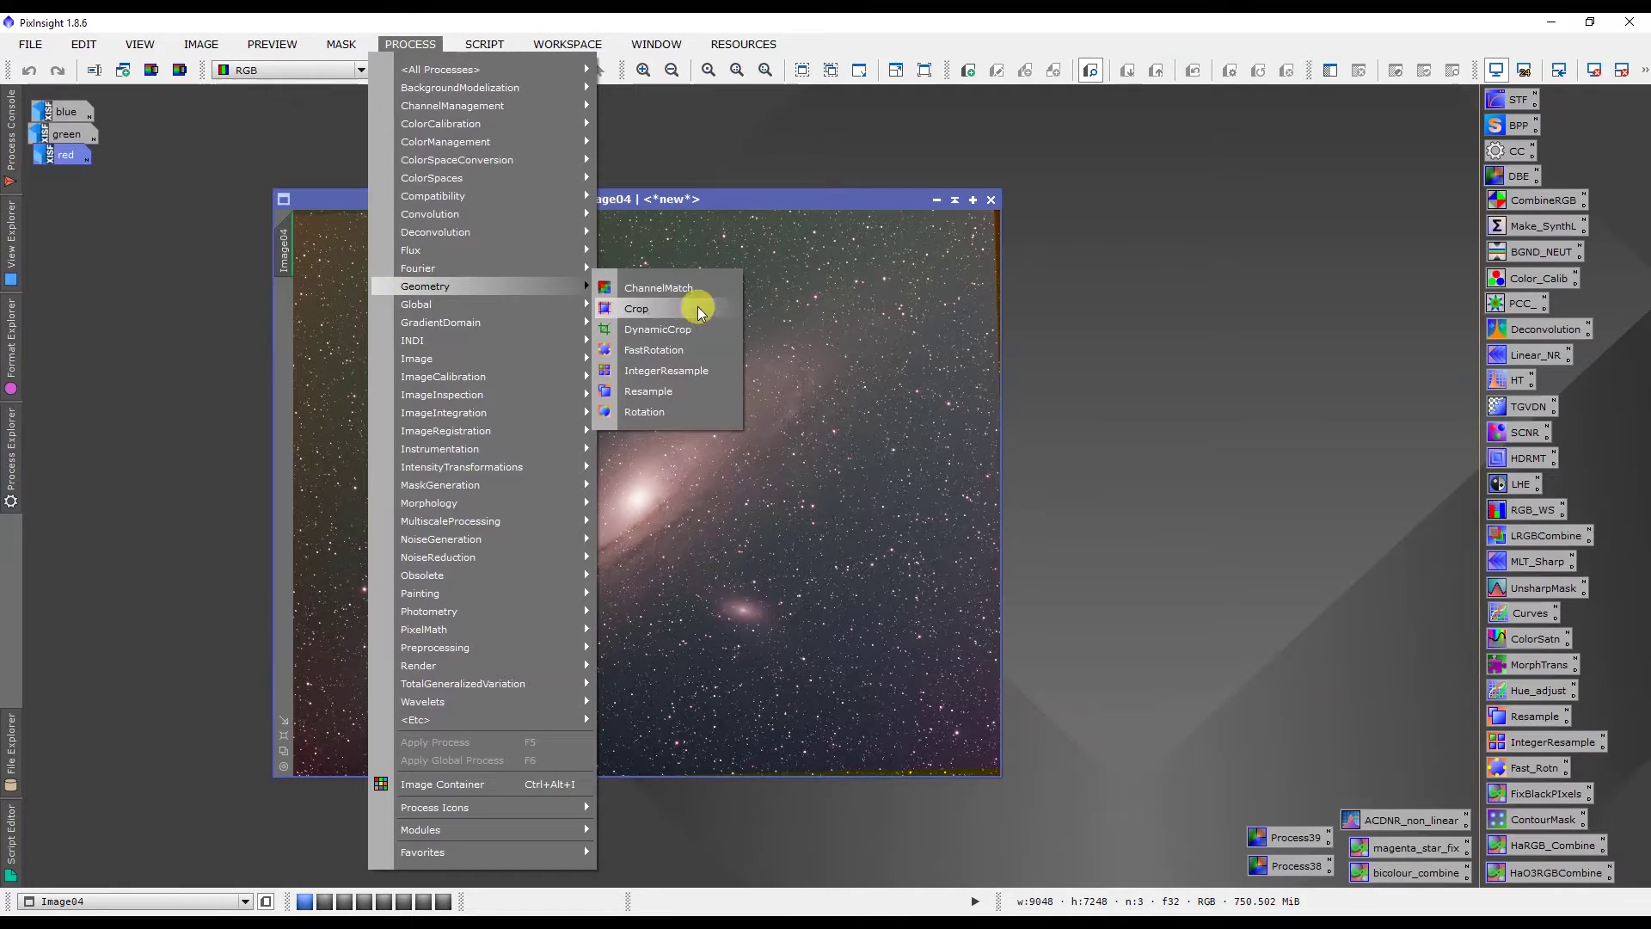
left_click(675, 337)
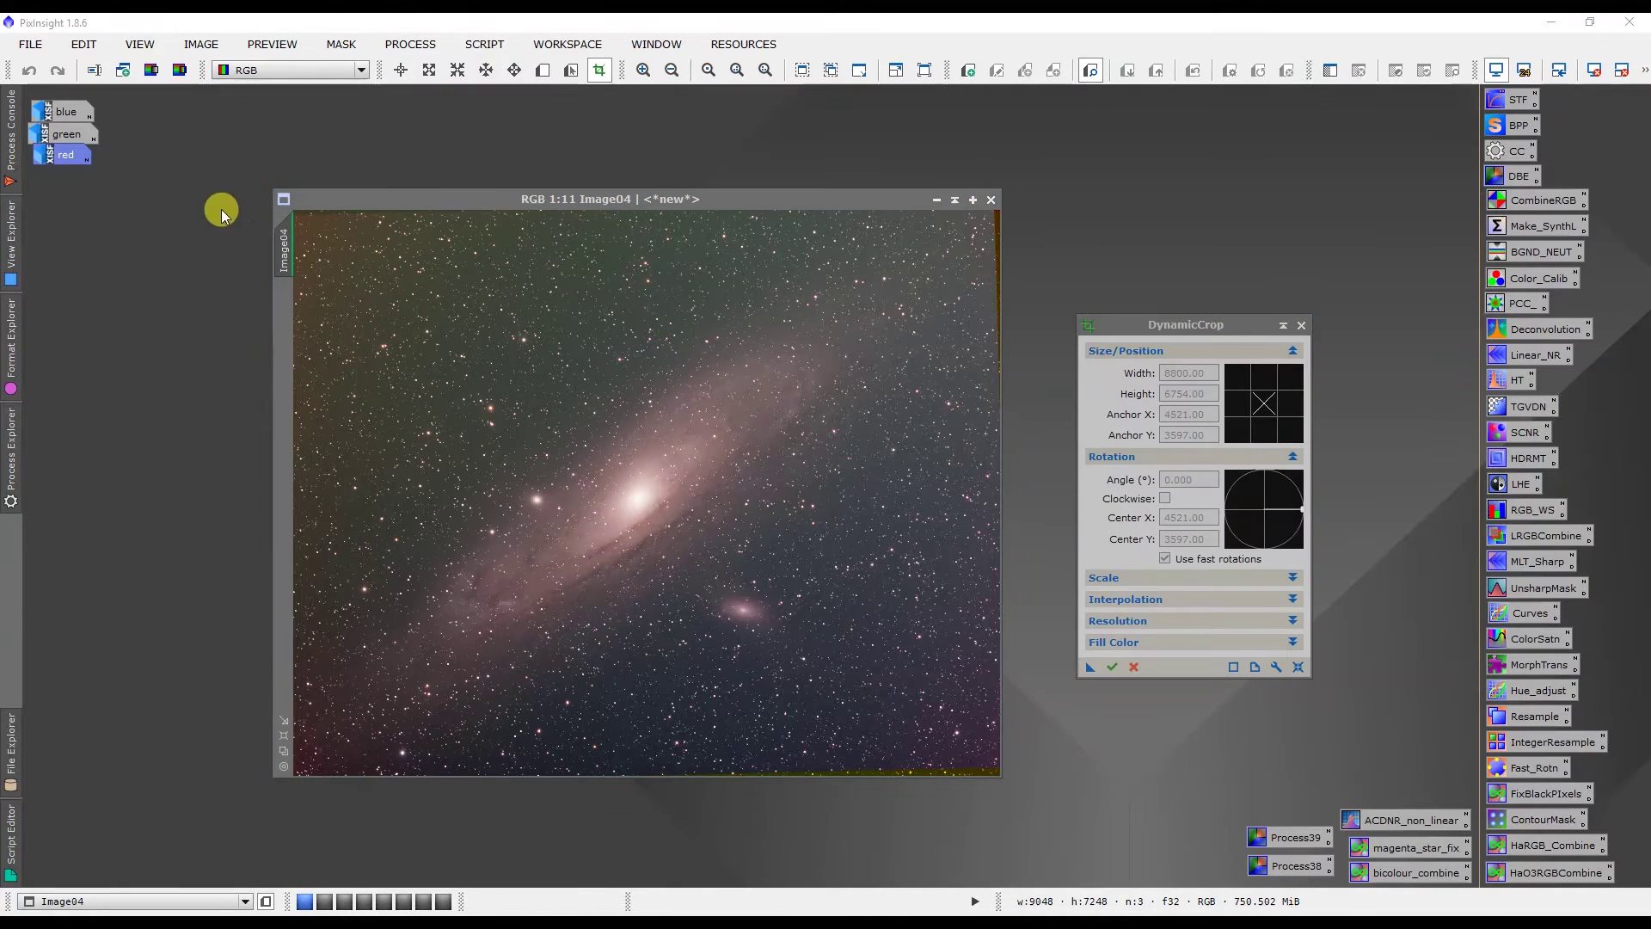
left_click_drag(308, 226, 989, 753)
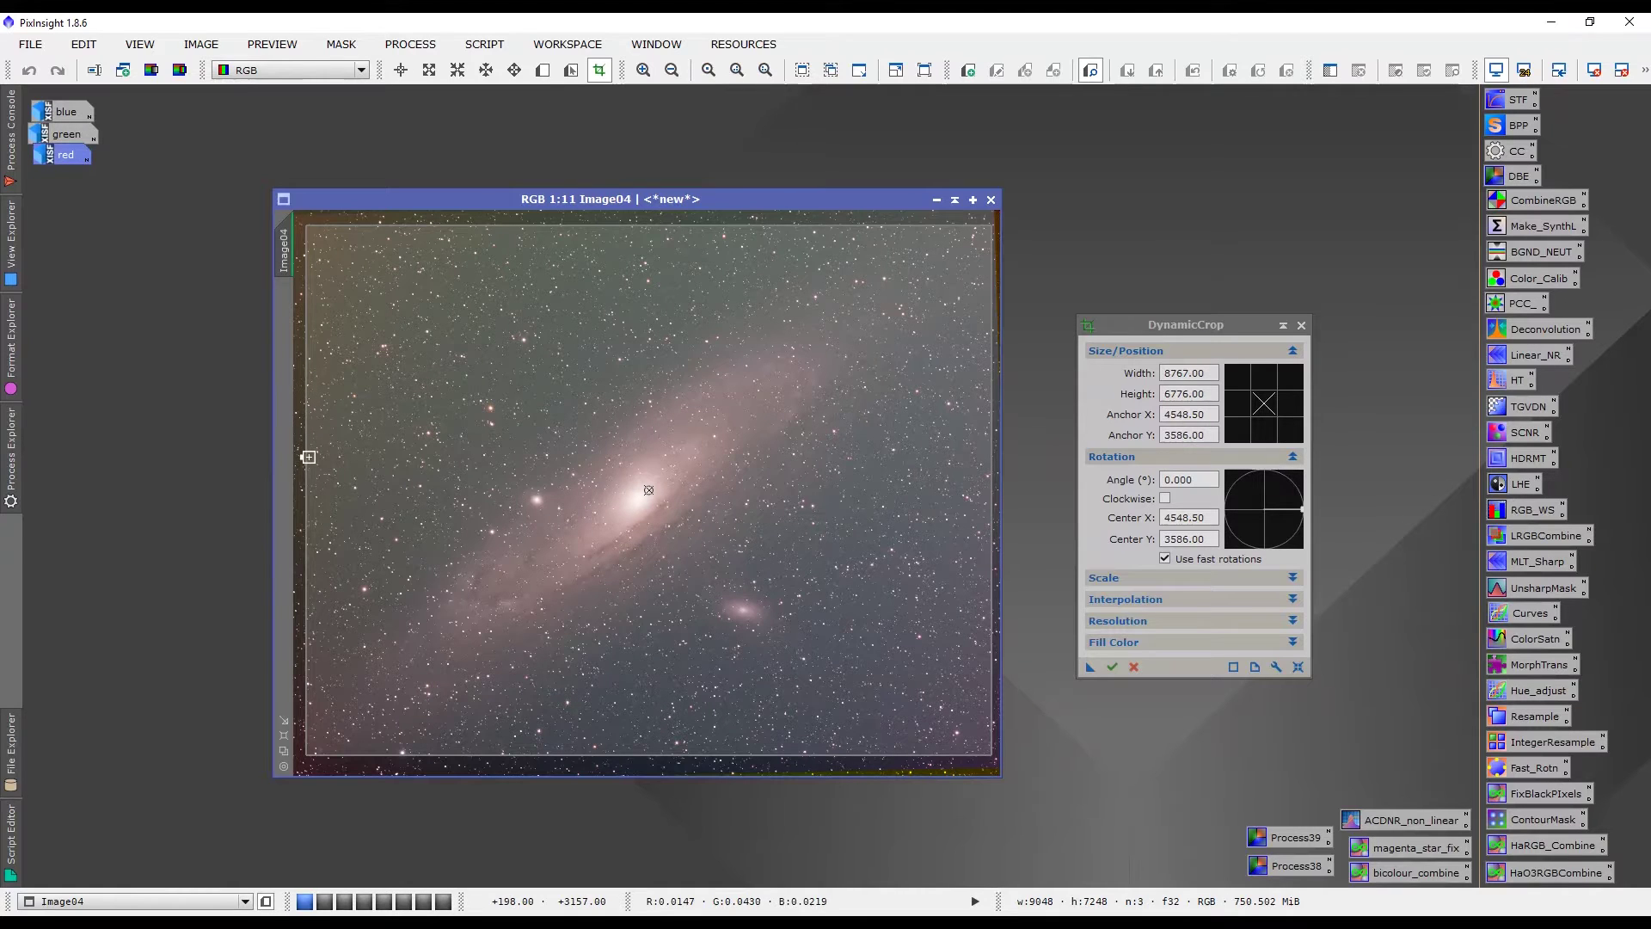
left_click_drag(308, 456, 302, 457)
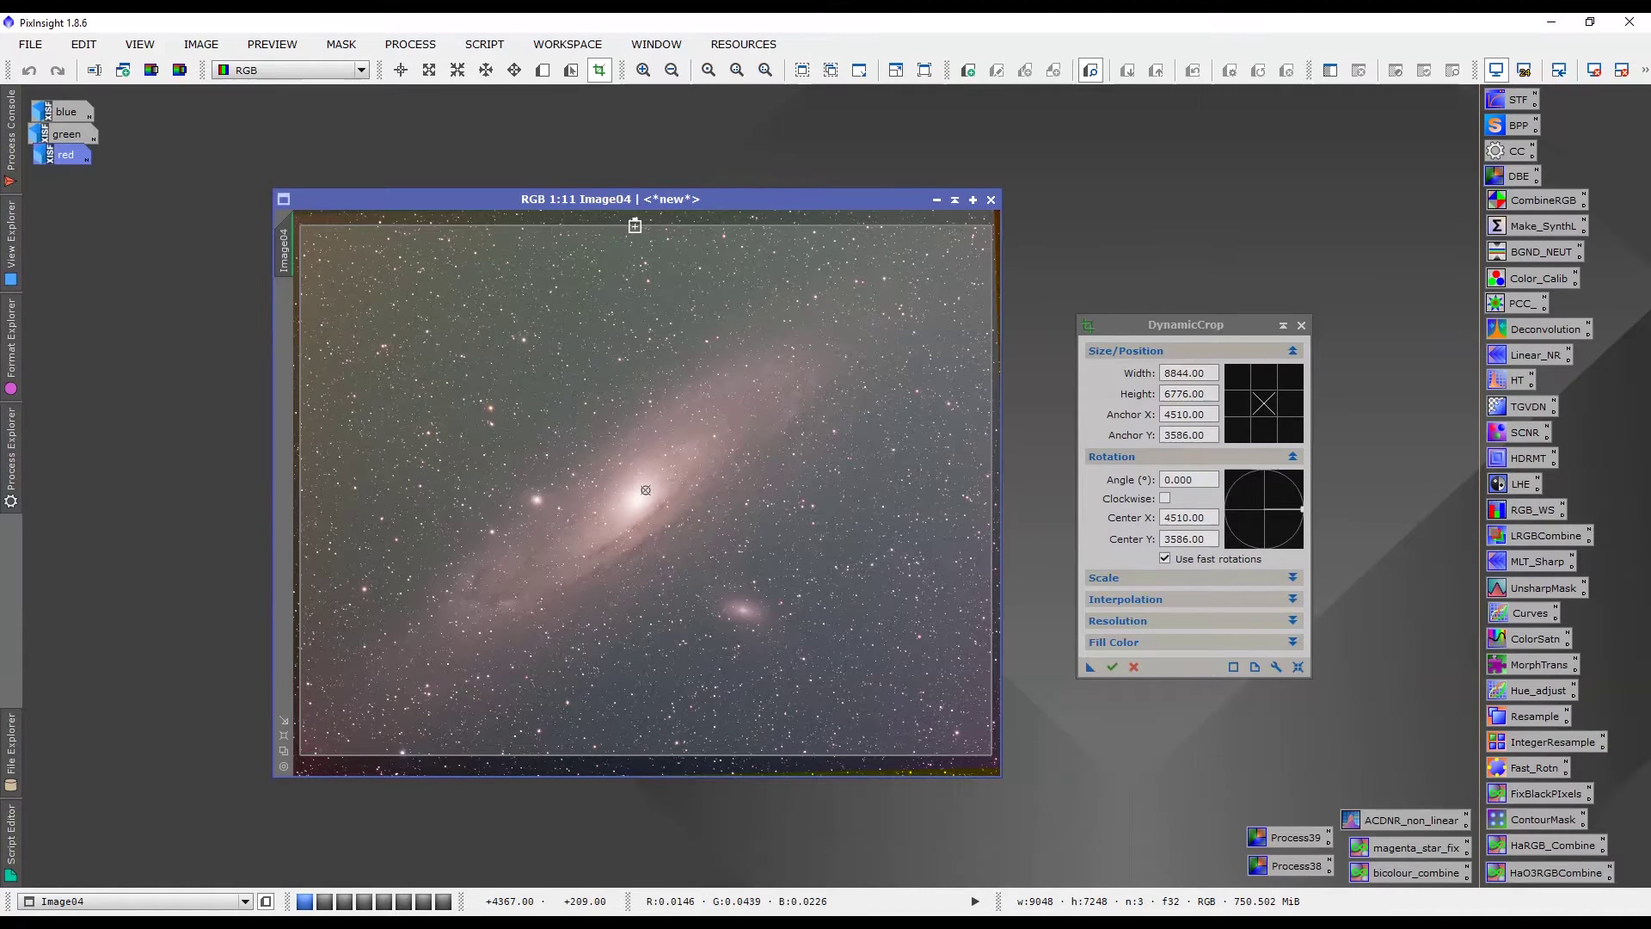
left_click_drag(635, 225, 634, 219)
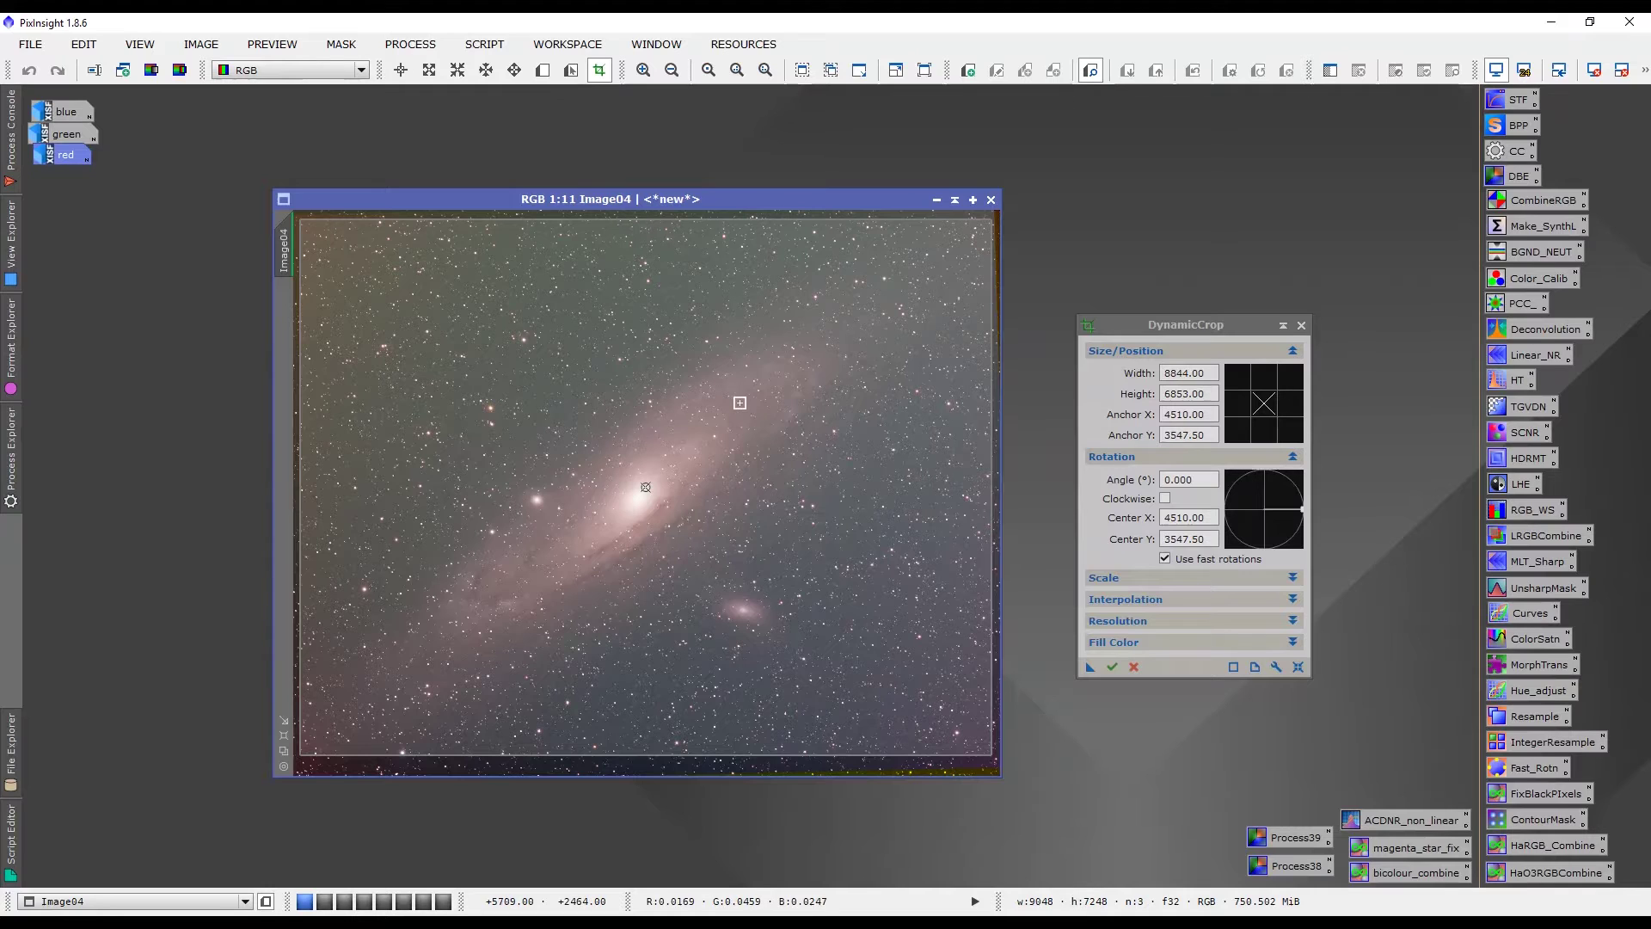
left_click_drag(722, 756, 722, 761)
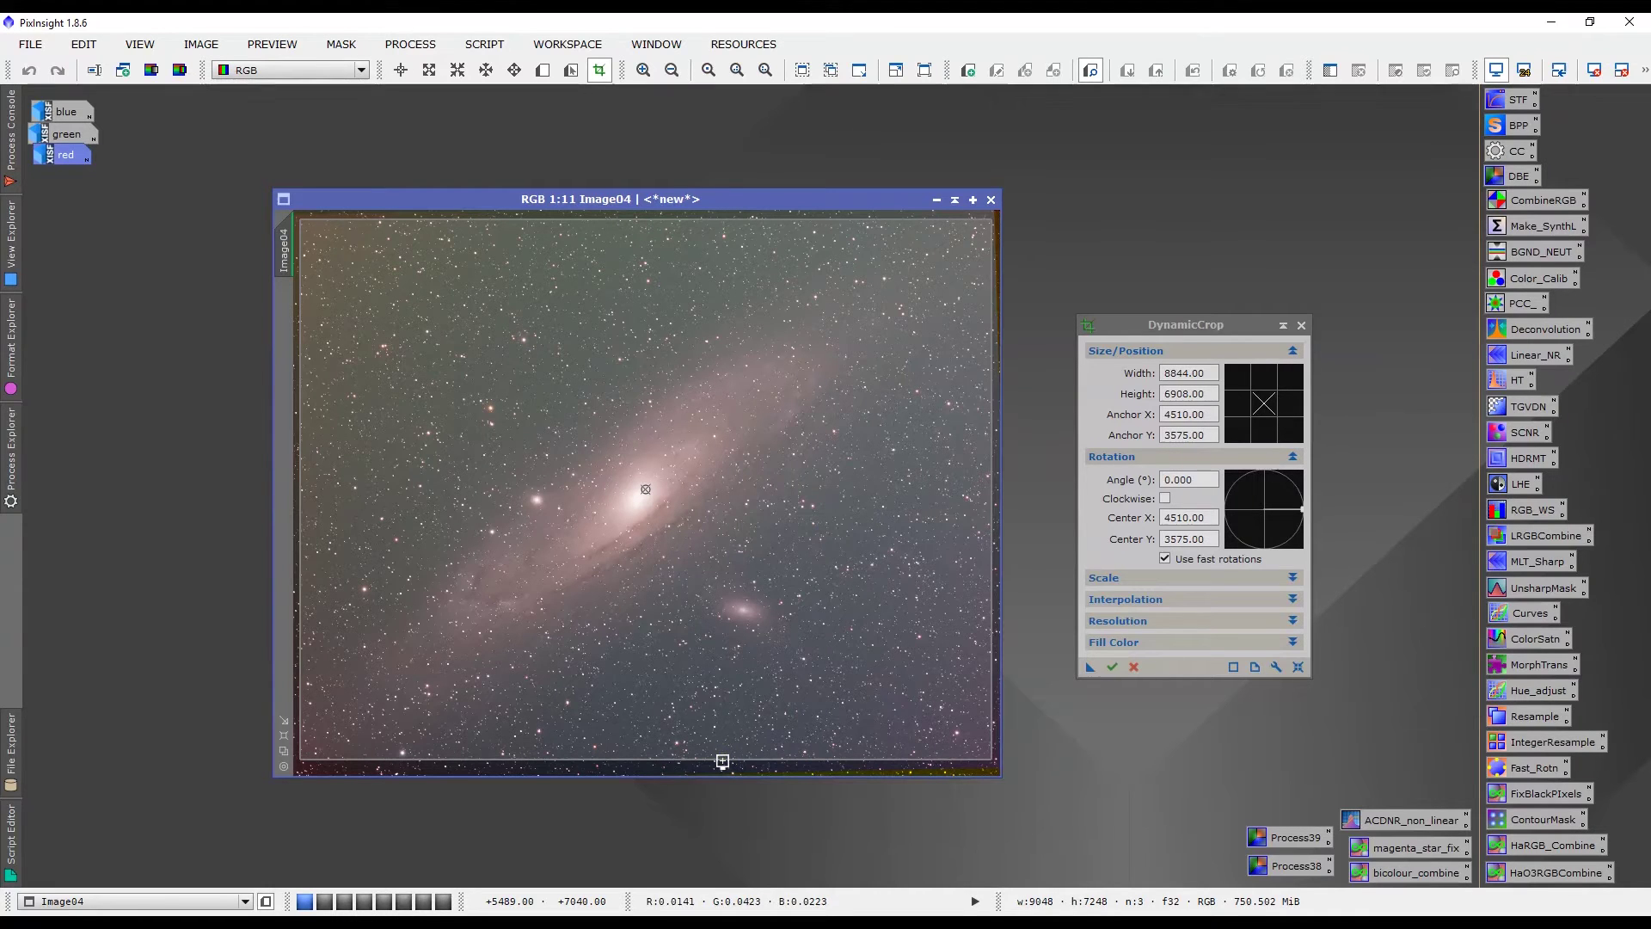
left_click(1112, 667)
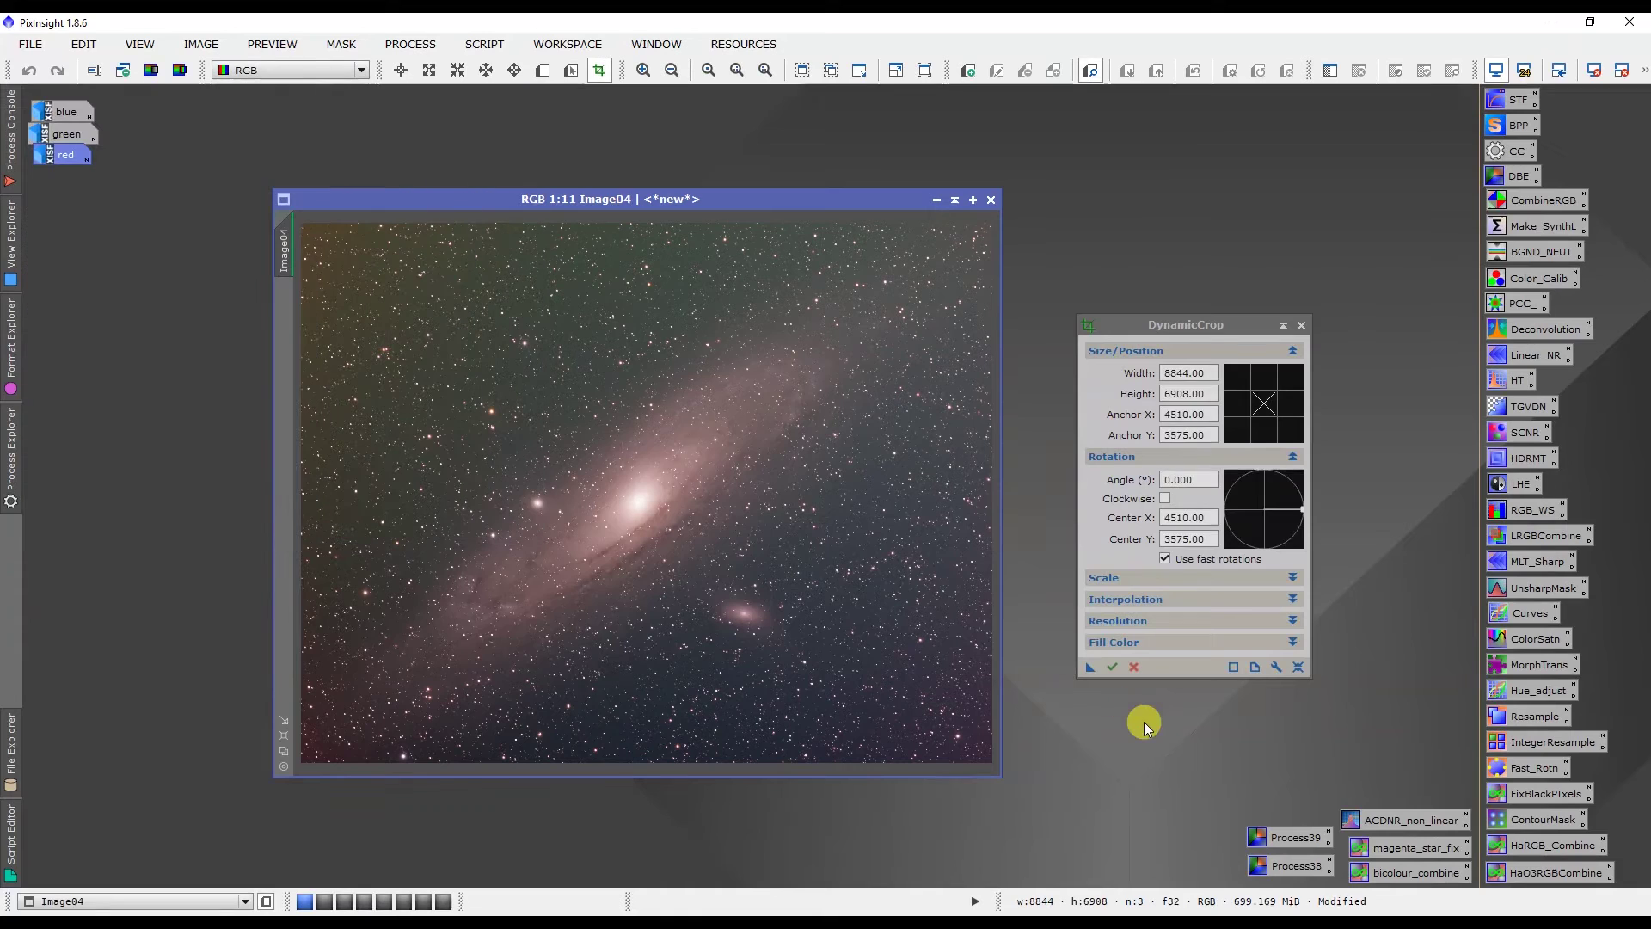
left_click(1301, 326)
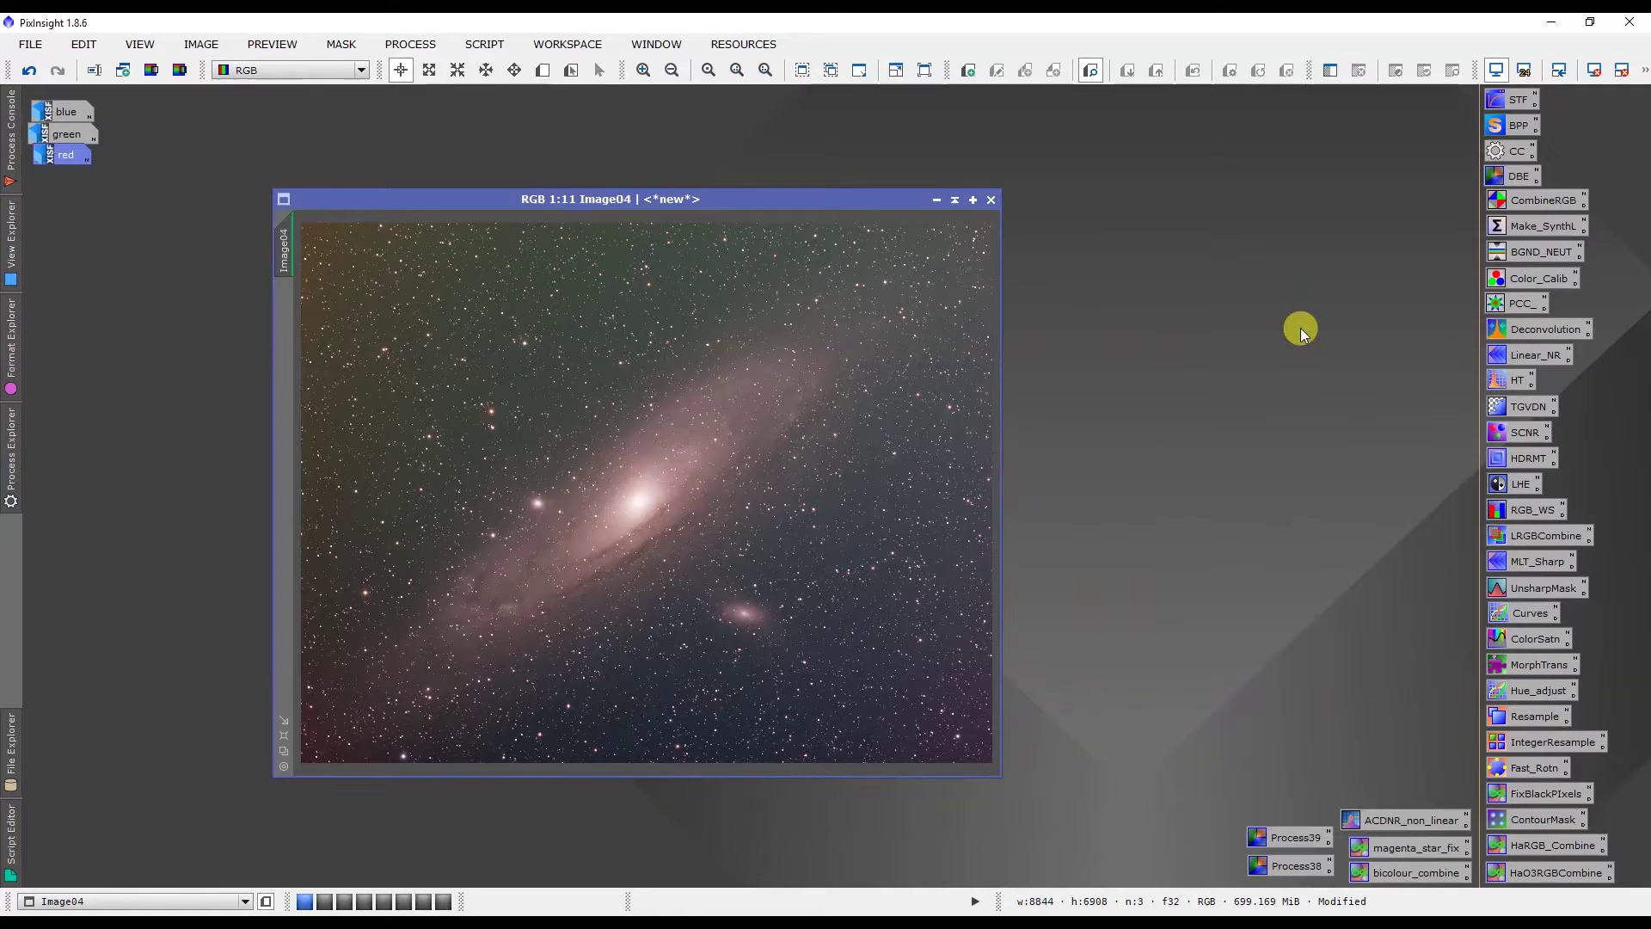
Run the saved Process39 DBE on Image04 with Division correction
left_click_drag(870, 199, 890, 169)
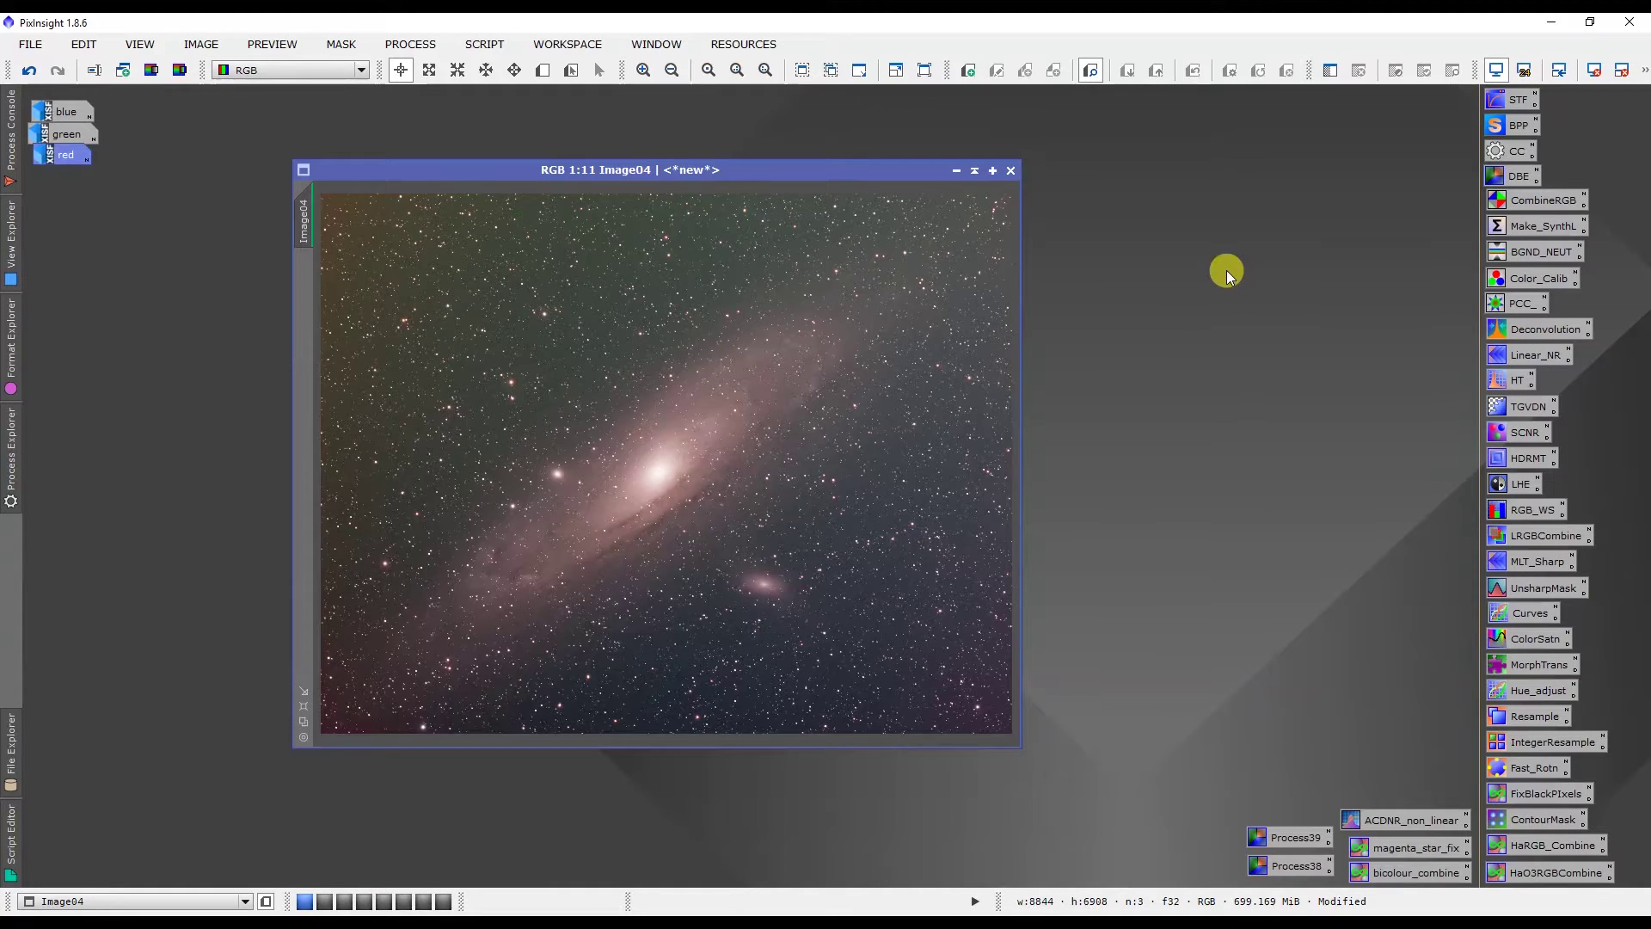
double_click(1273, 838)
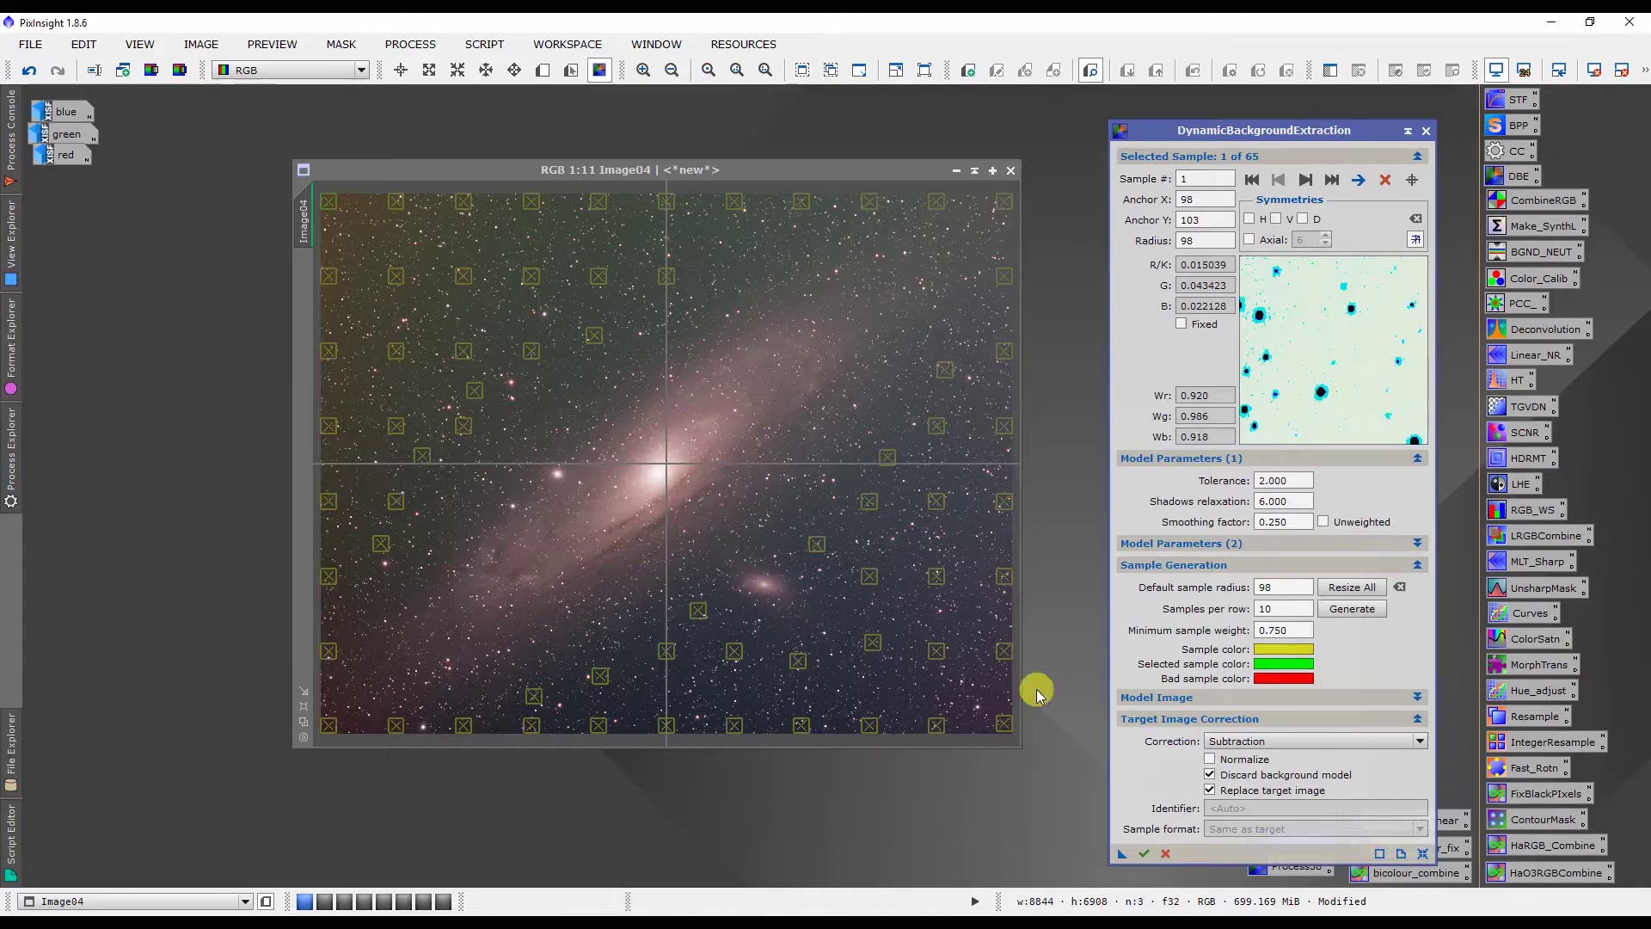
left_click(1217, 745)
left_click(1239, 784)
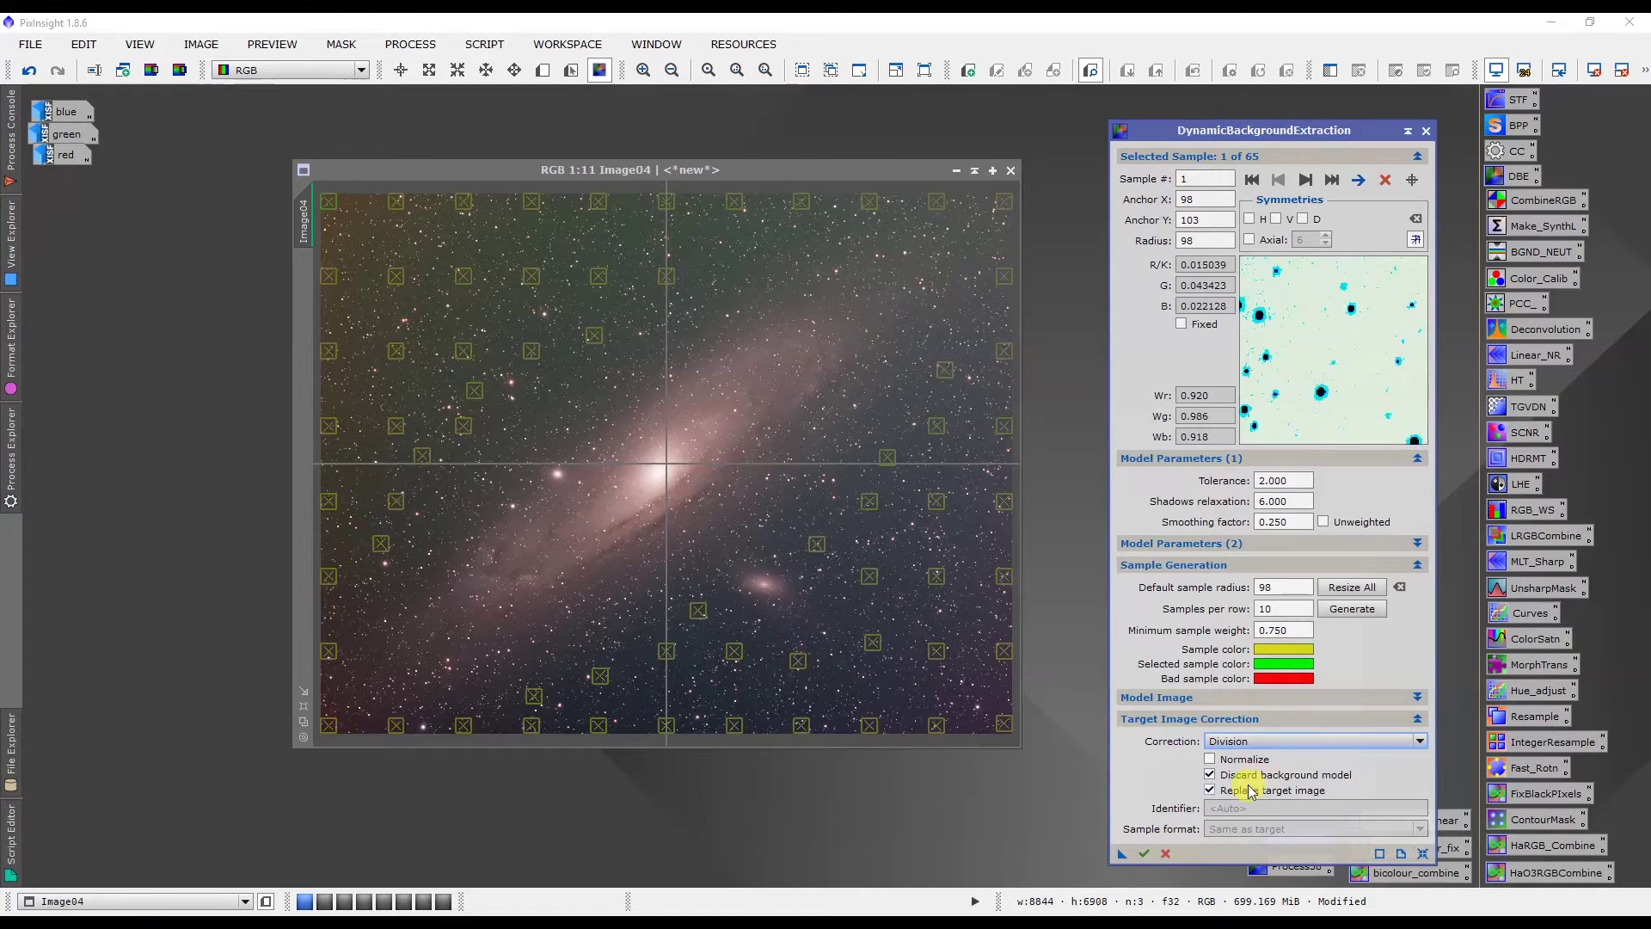
left_click(1379, 853)
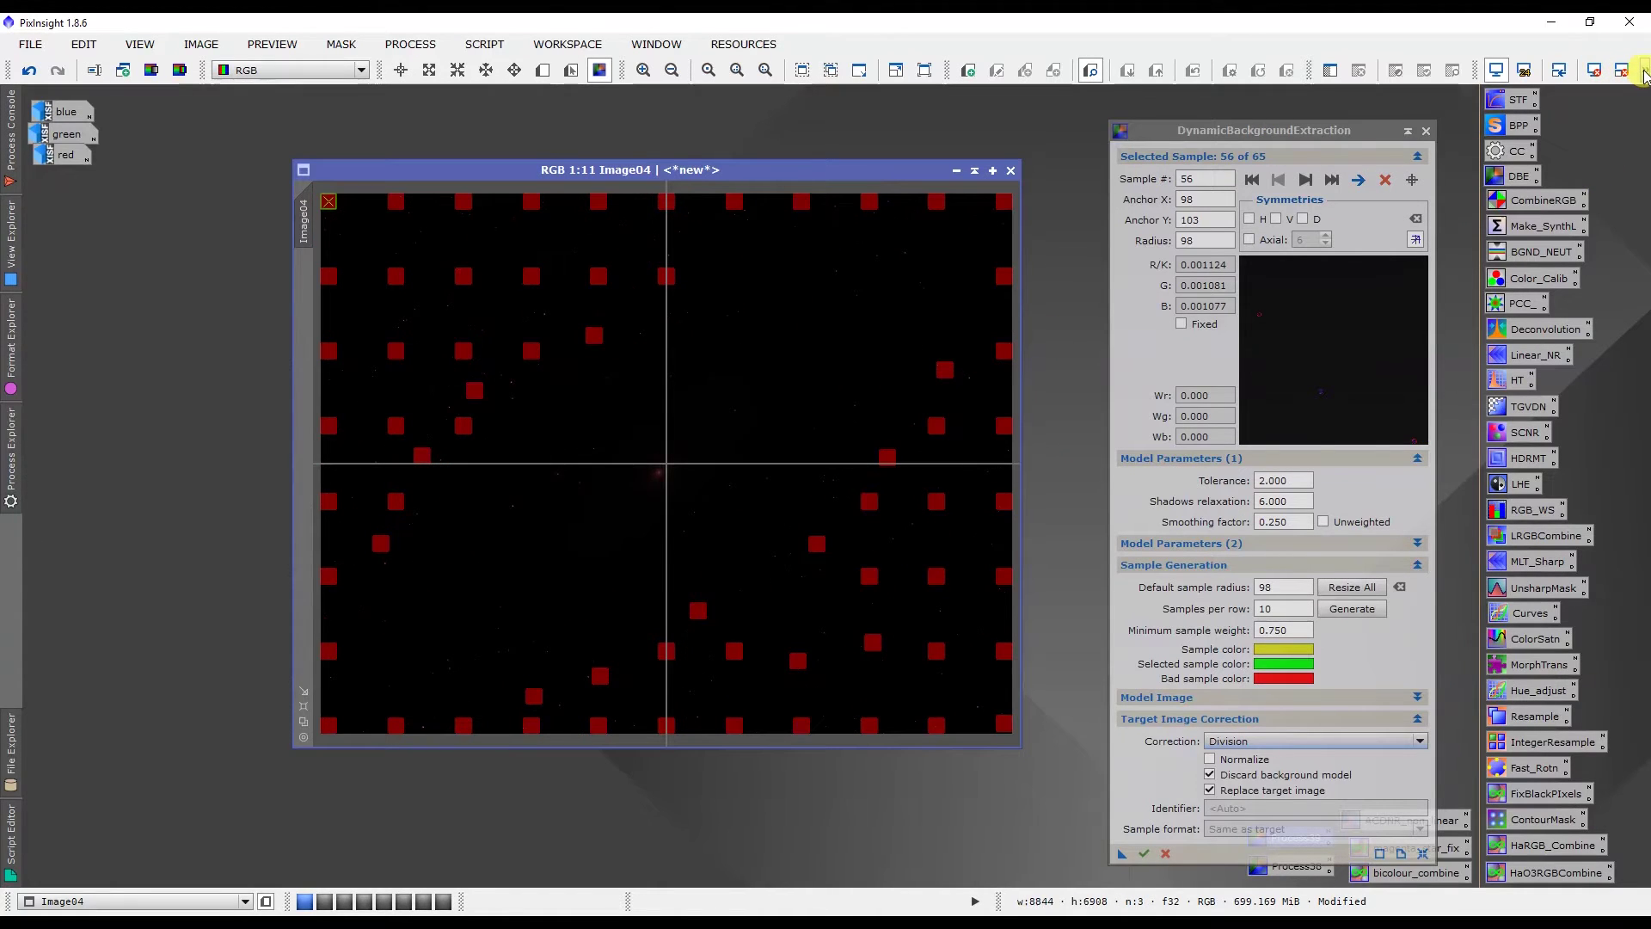
Re-apply STF AutoStretch to the corrected image and close DBE
left_click(1644, 73)
left_click(1499, 98)
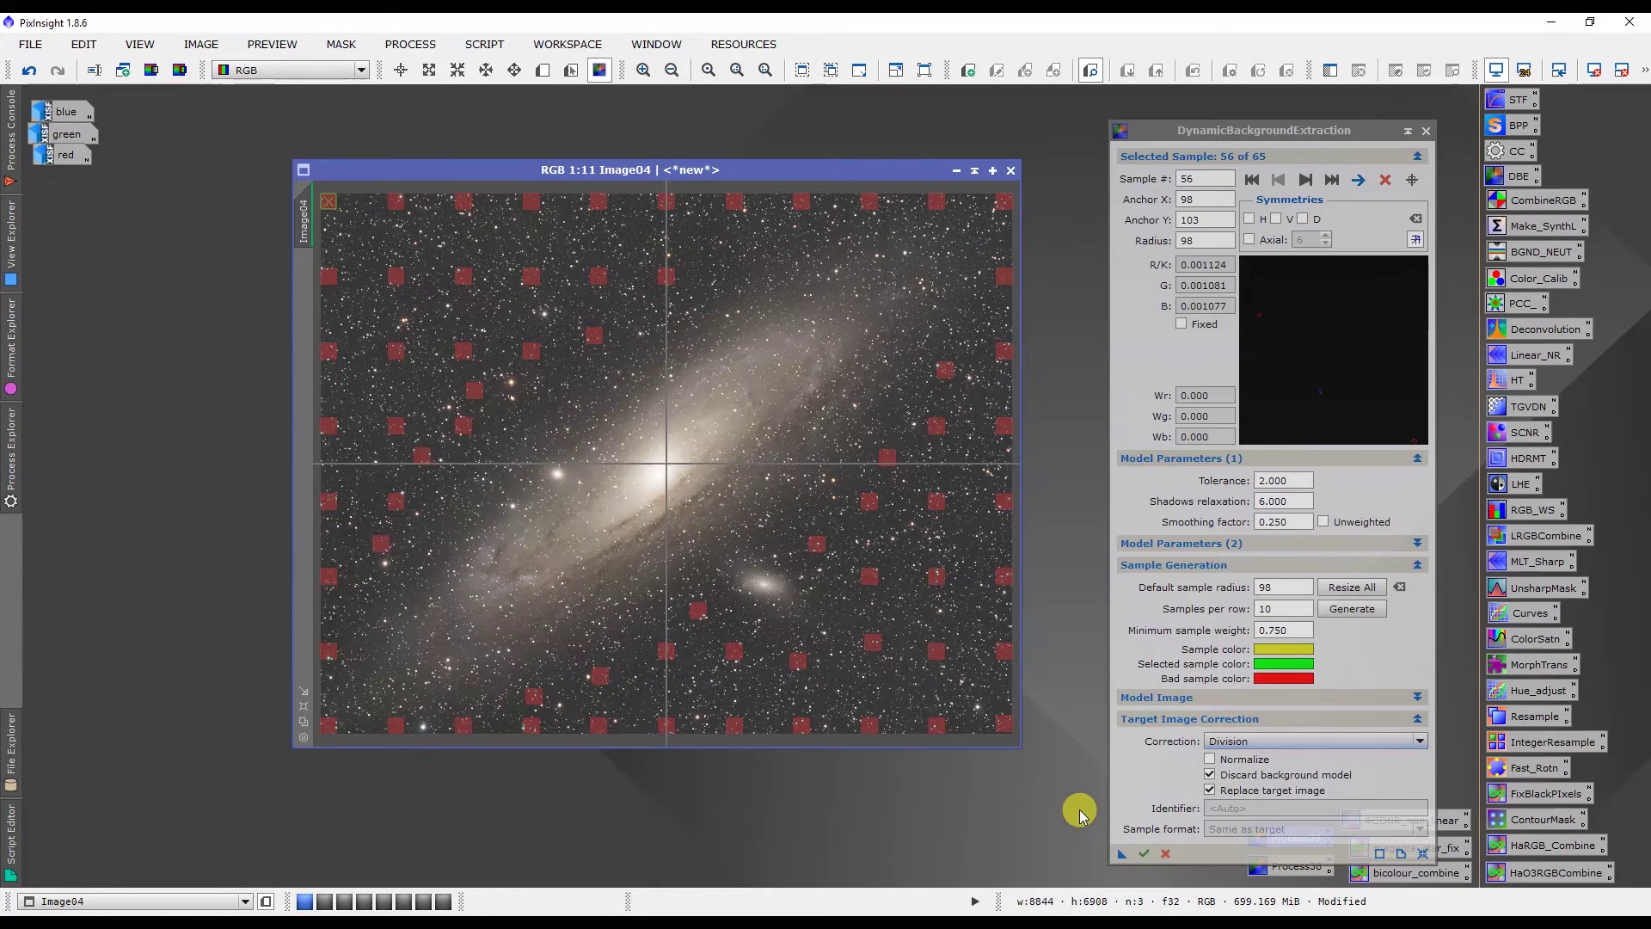
left_click(1425, 130)
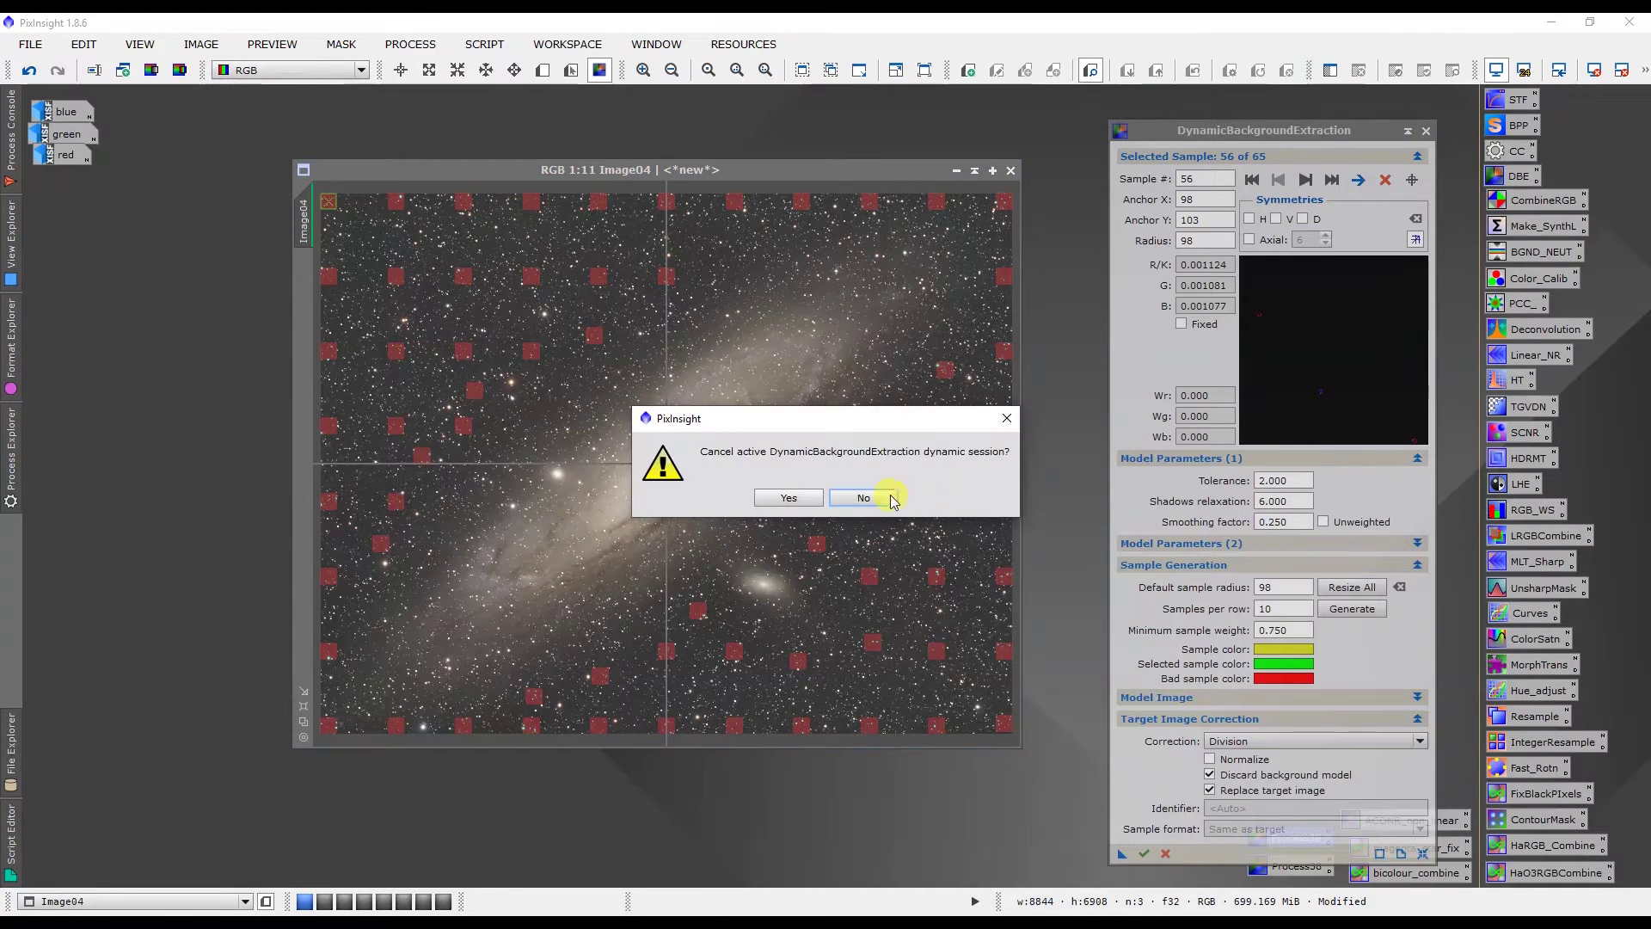
Rerun Process39 DBE on Image04 with Subtraction correction, then close and cancel the session
left_click(789, 497)
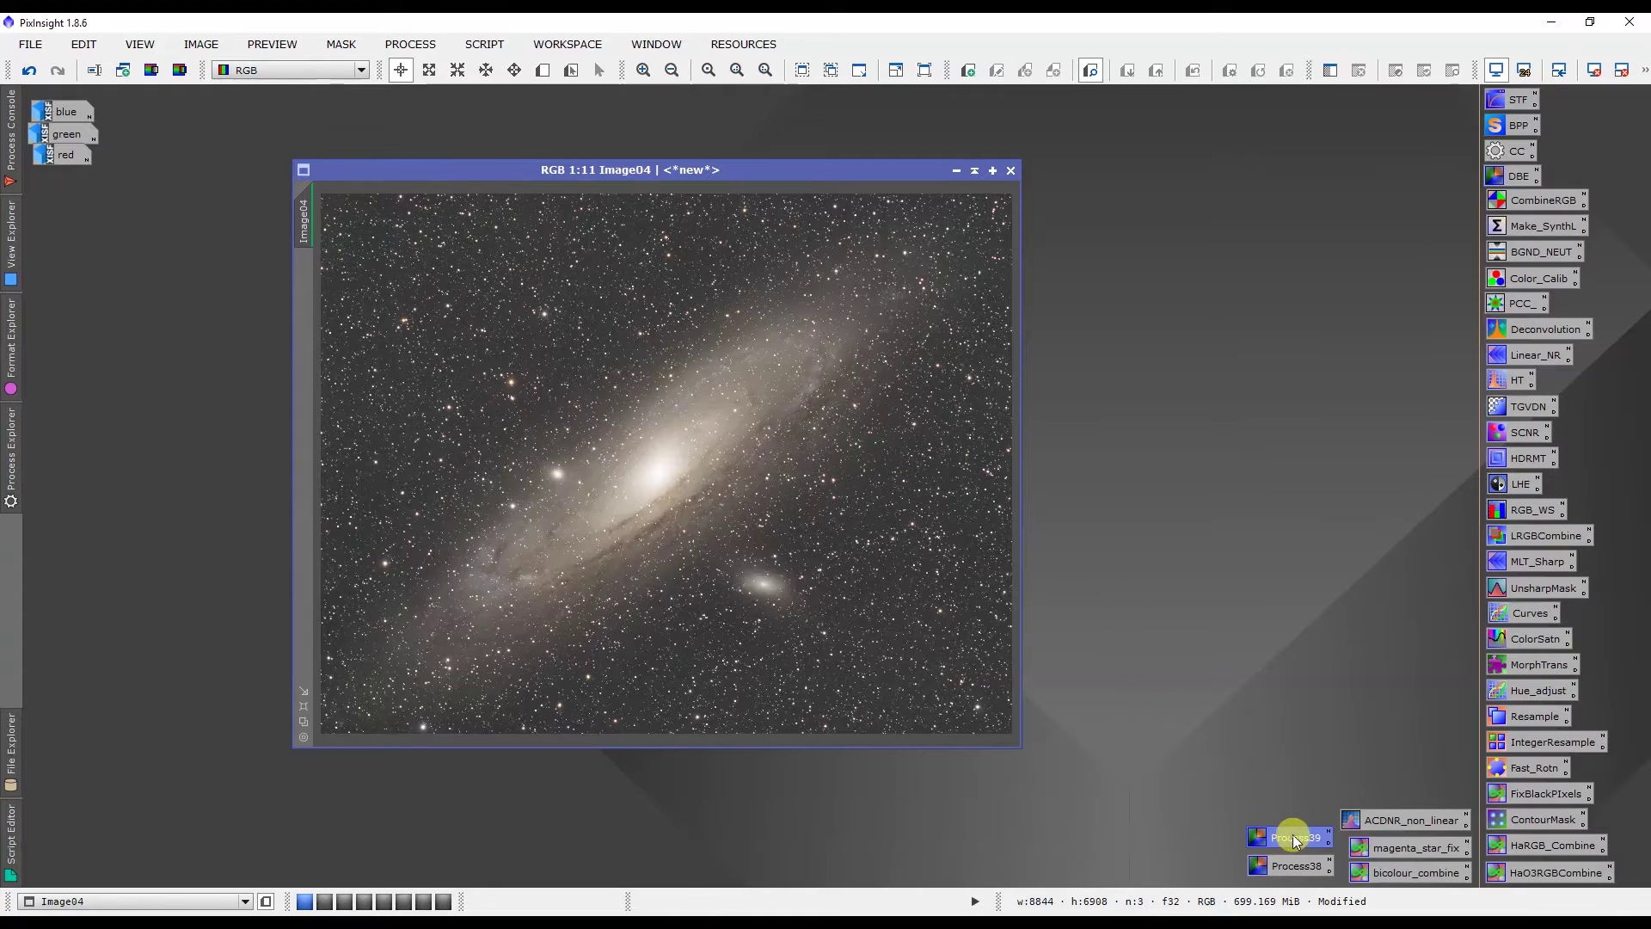
double_click(1291, 840)
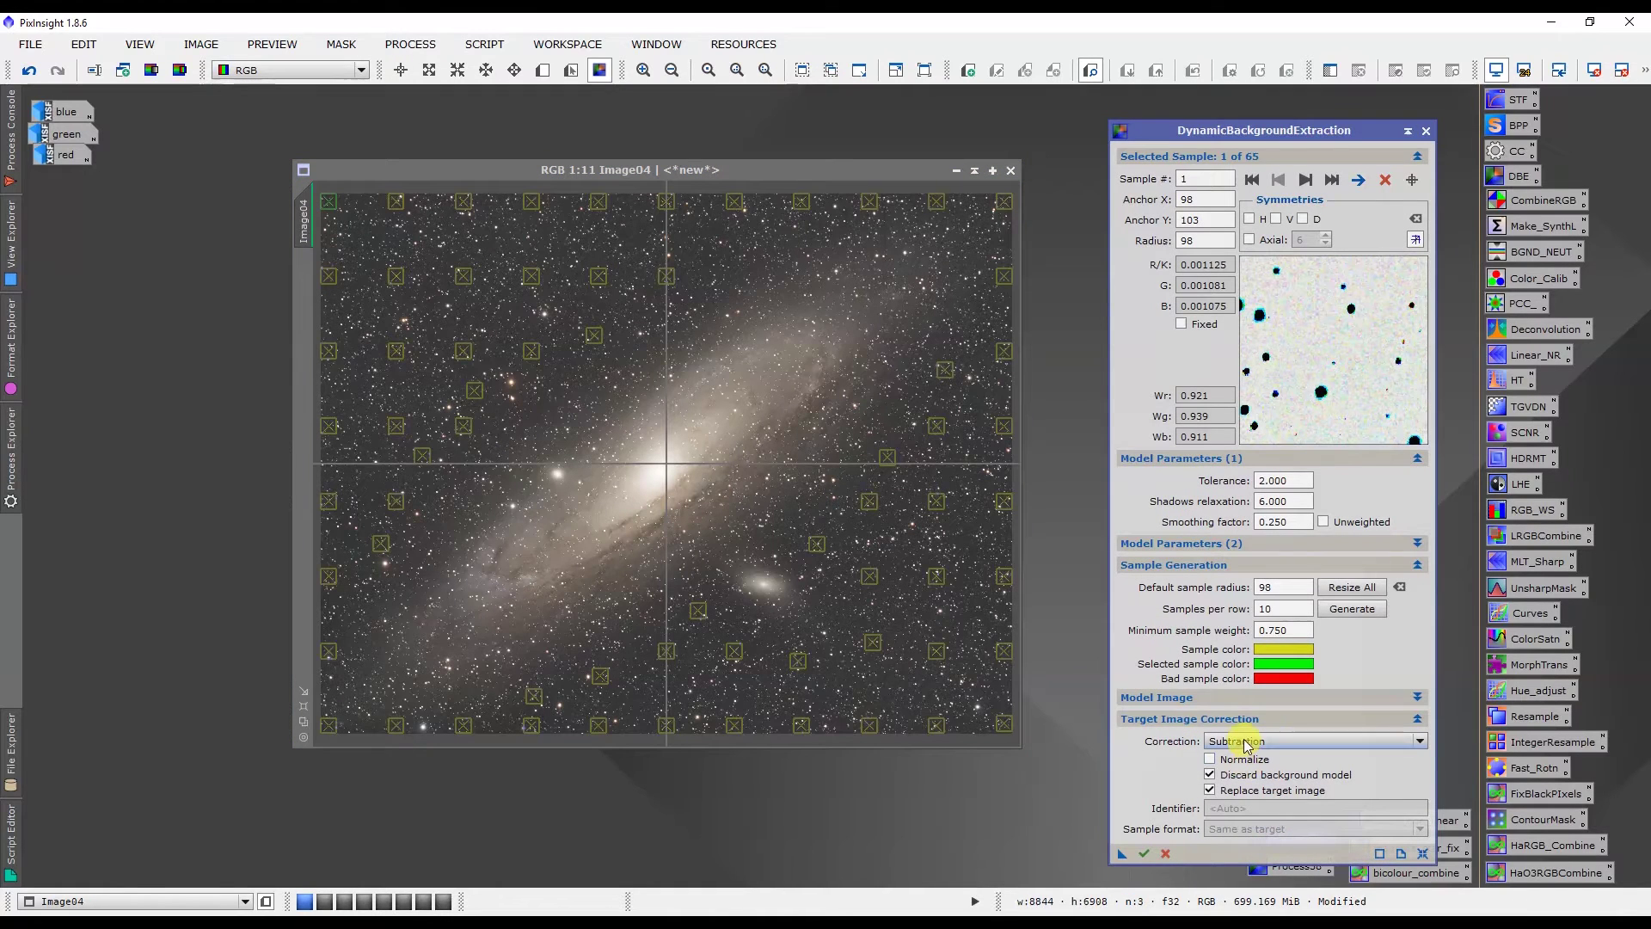
left_click(1143, 853)
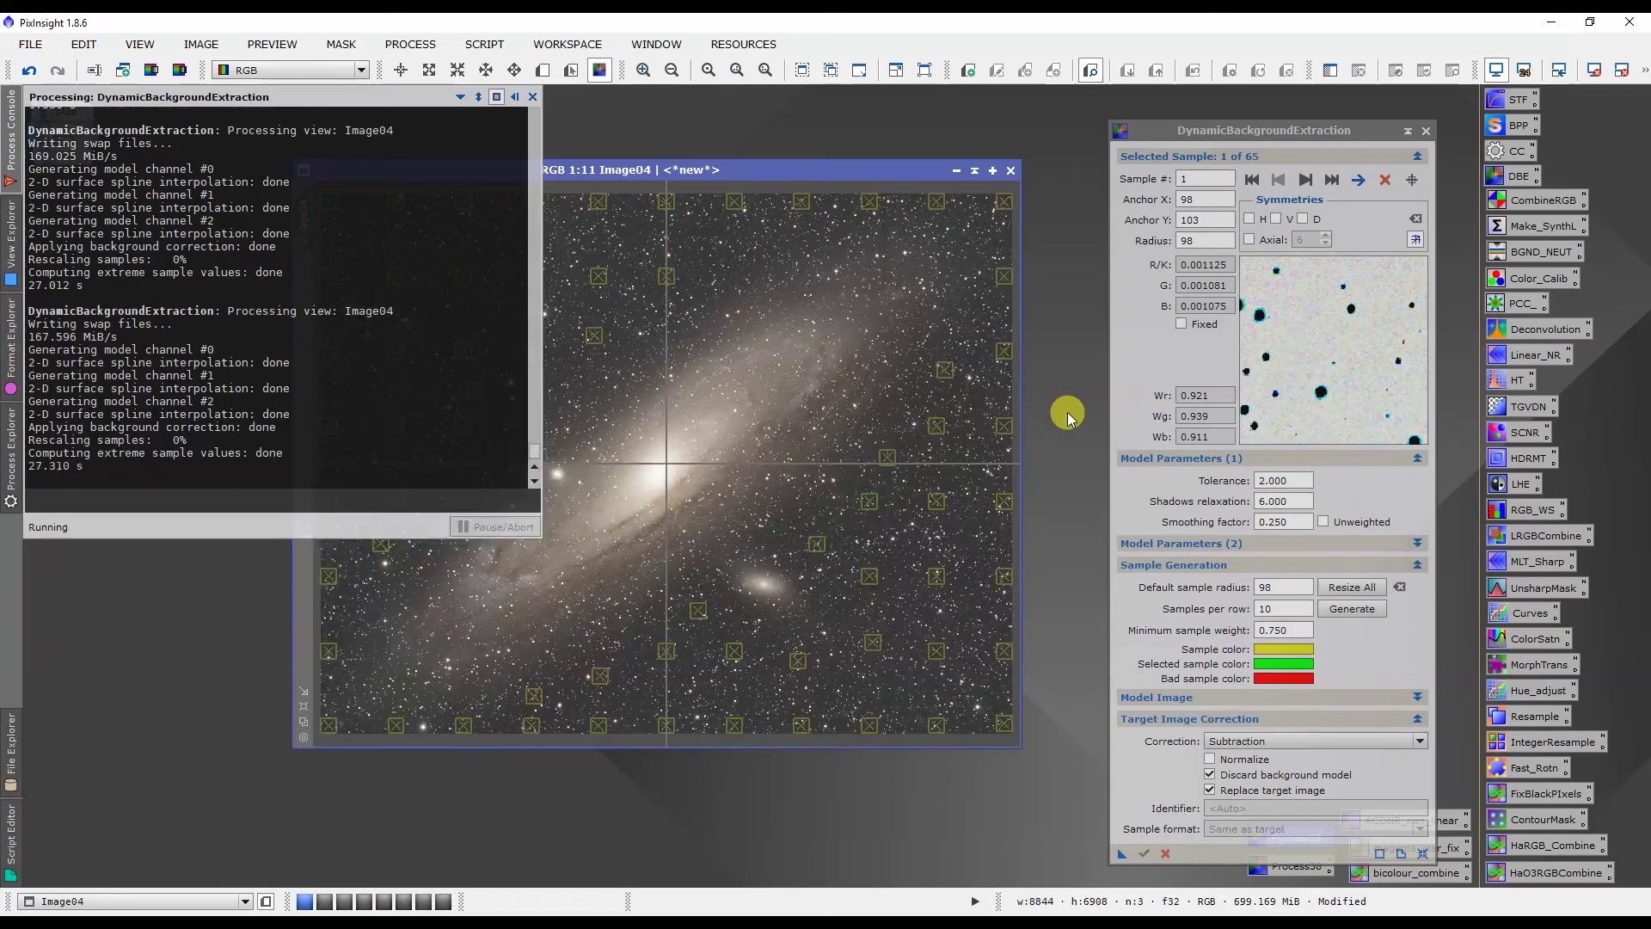
left_click(1423, 134)
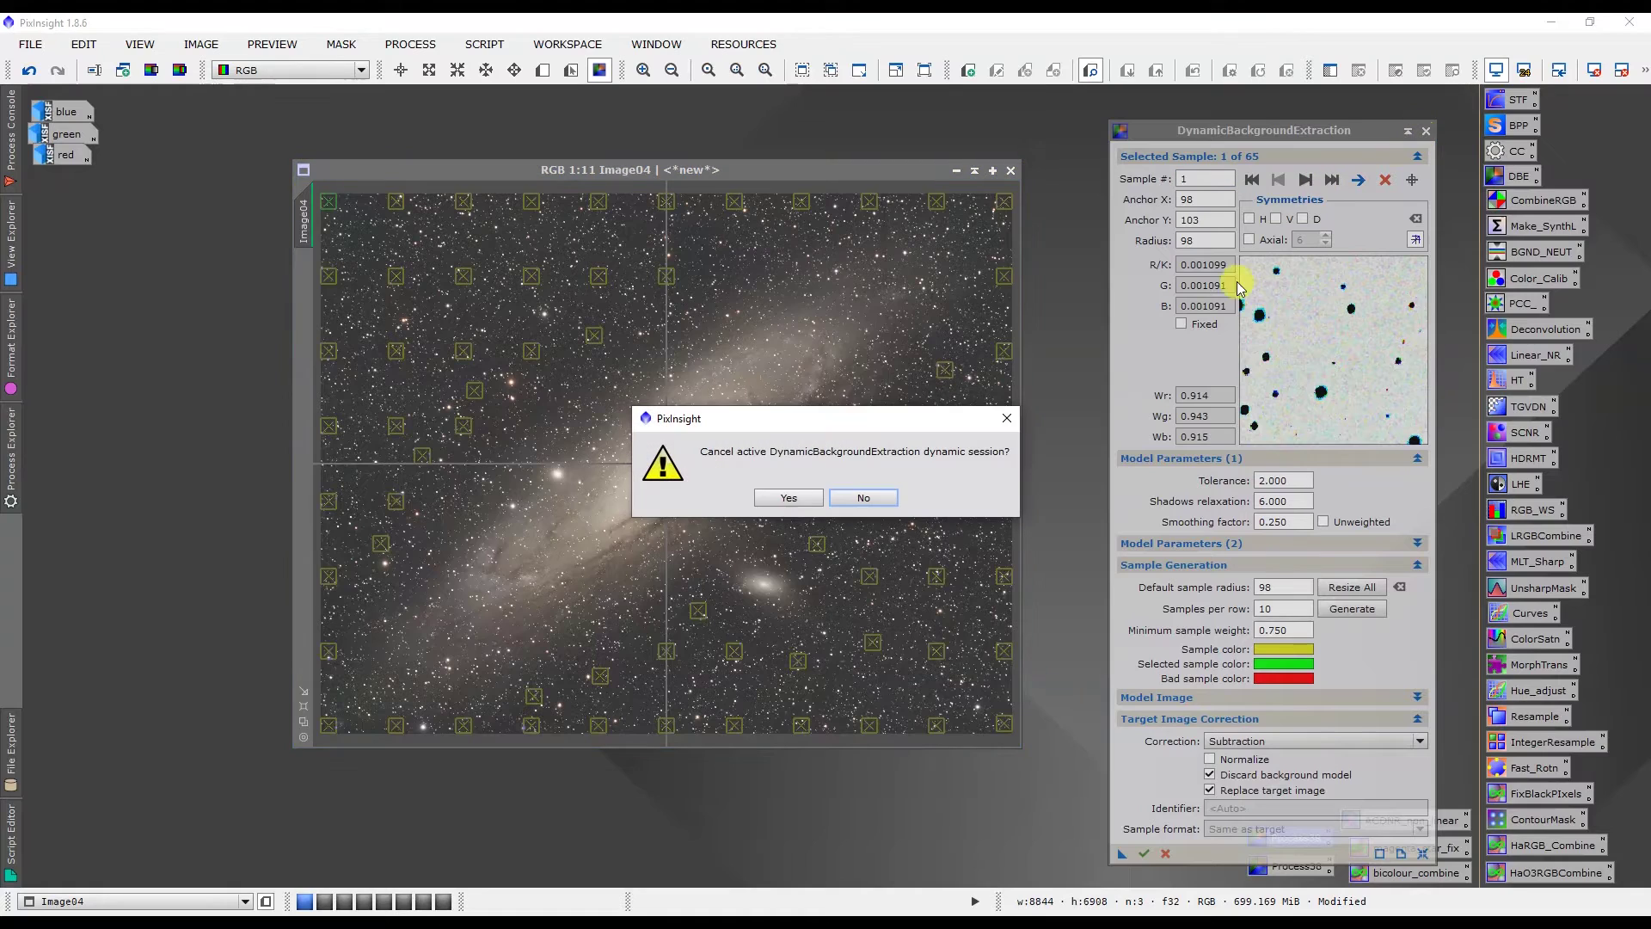
left_click(793, 495)
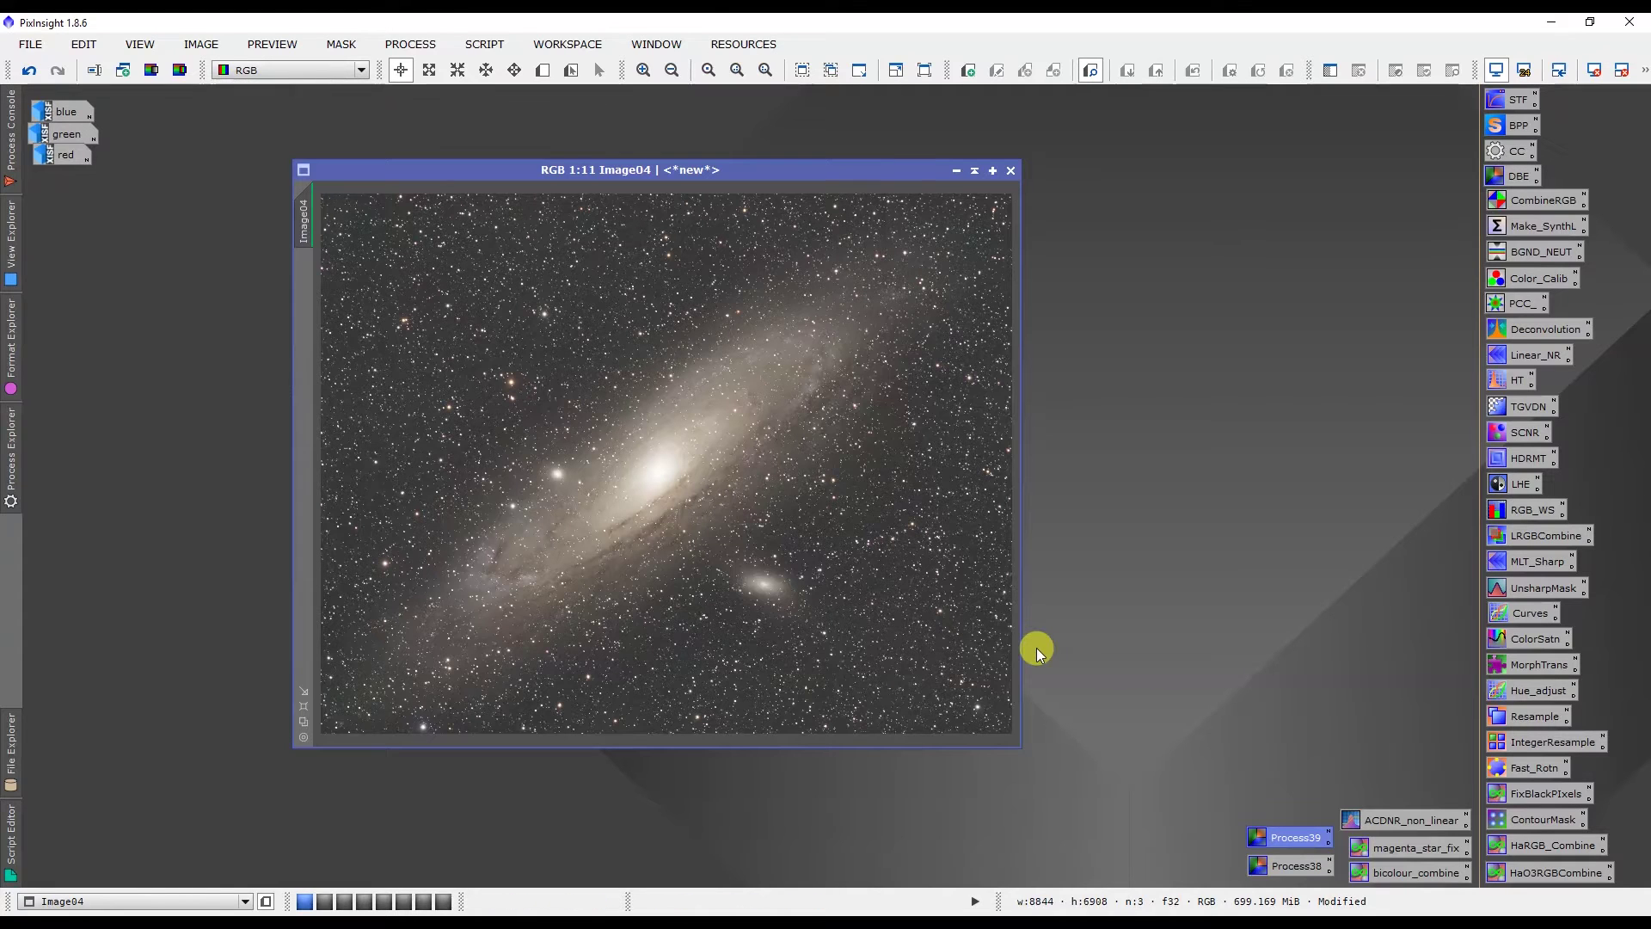
left_click_drag(855, 170, 843, 174)
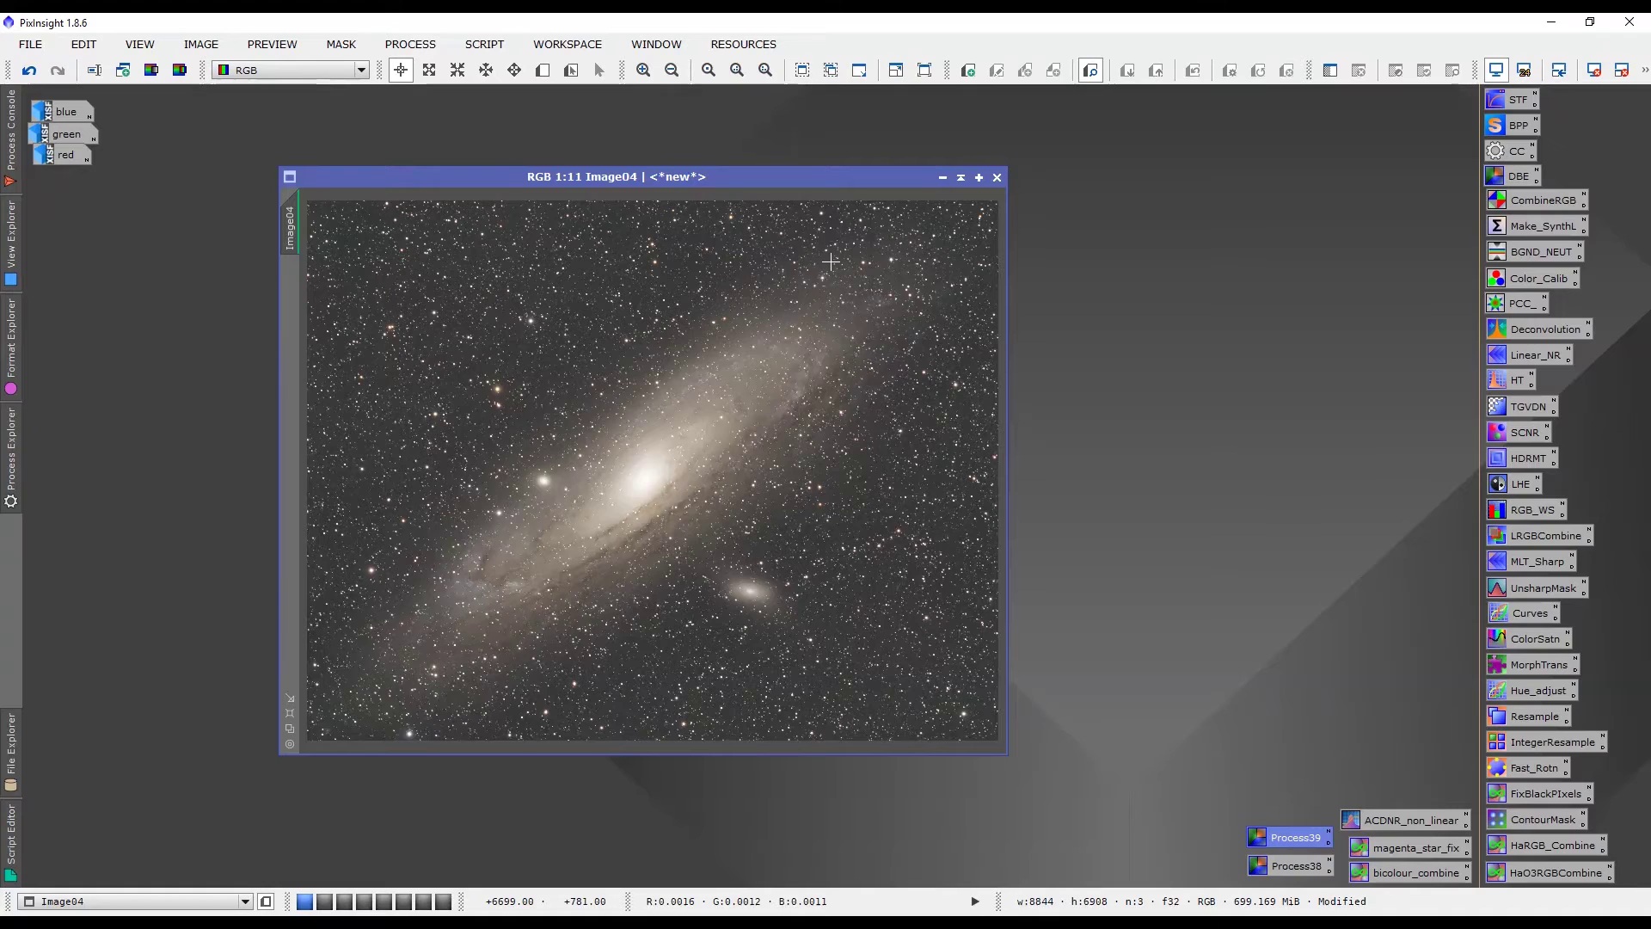
left_click(483, 43)
Run the AutoColor script from Script > Utilities on Image04
mouse_move(516, 228)
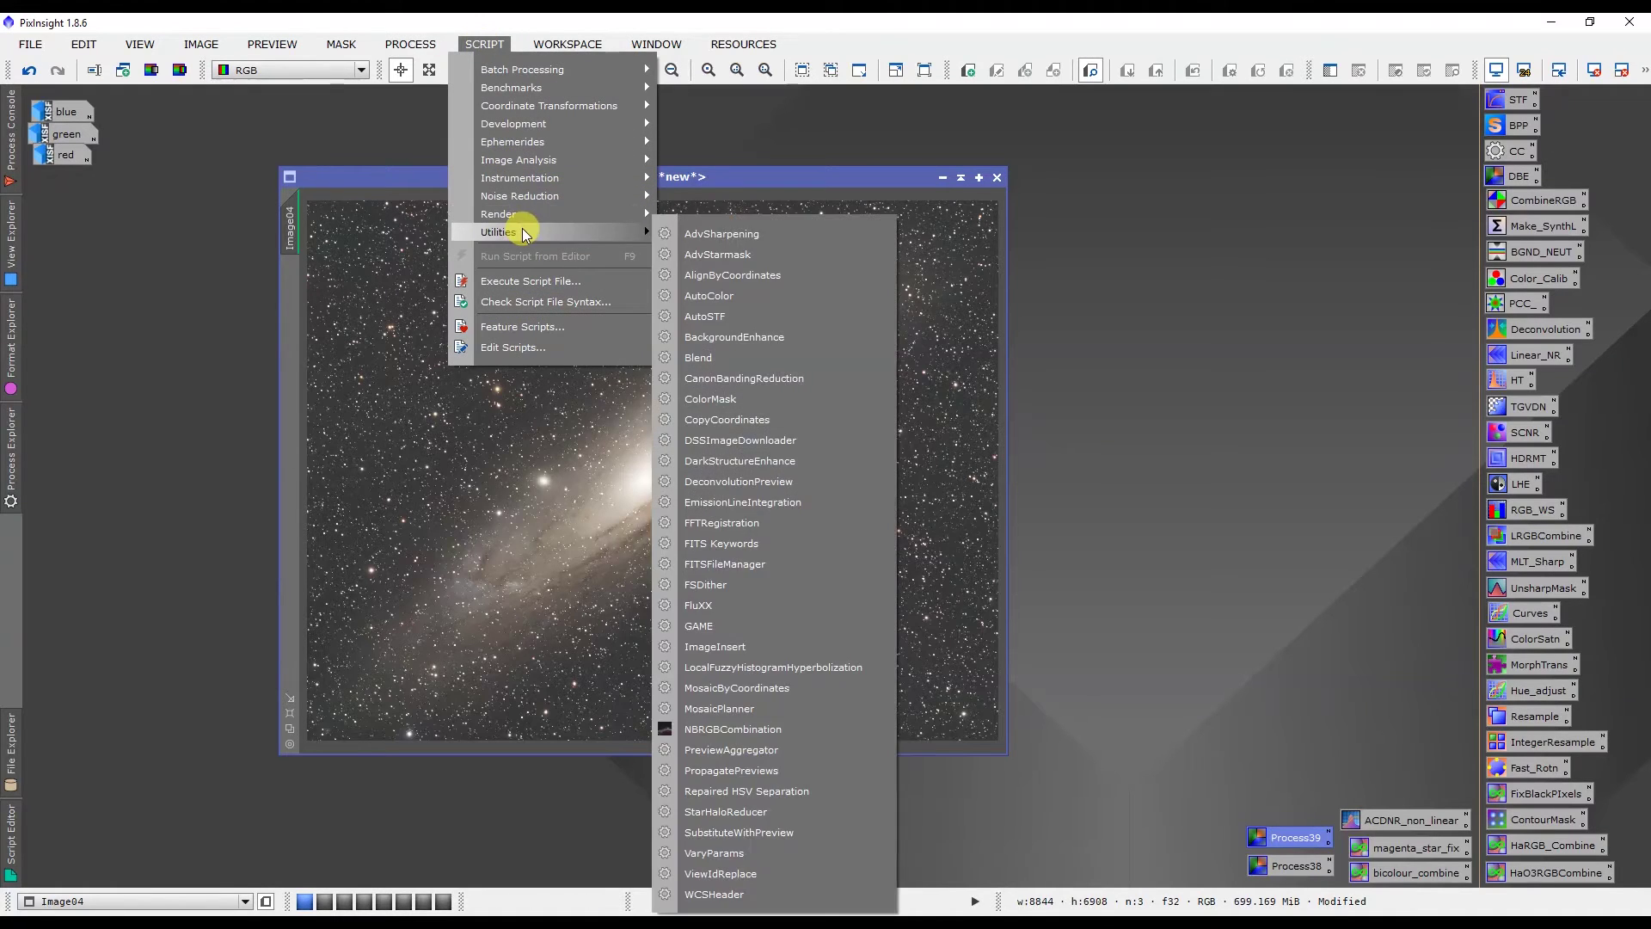
left_click(716, 298)
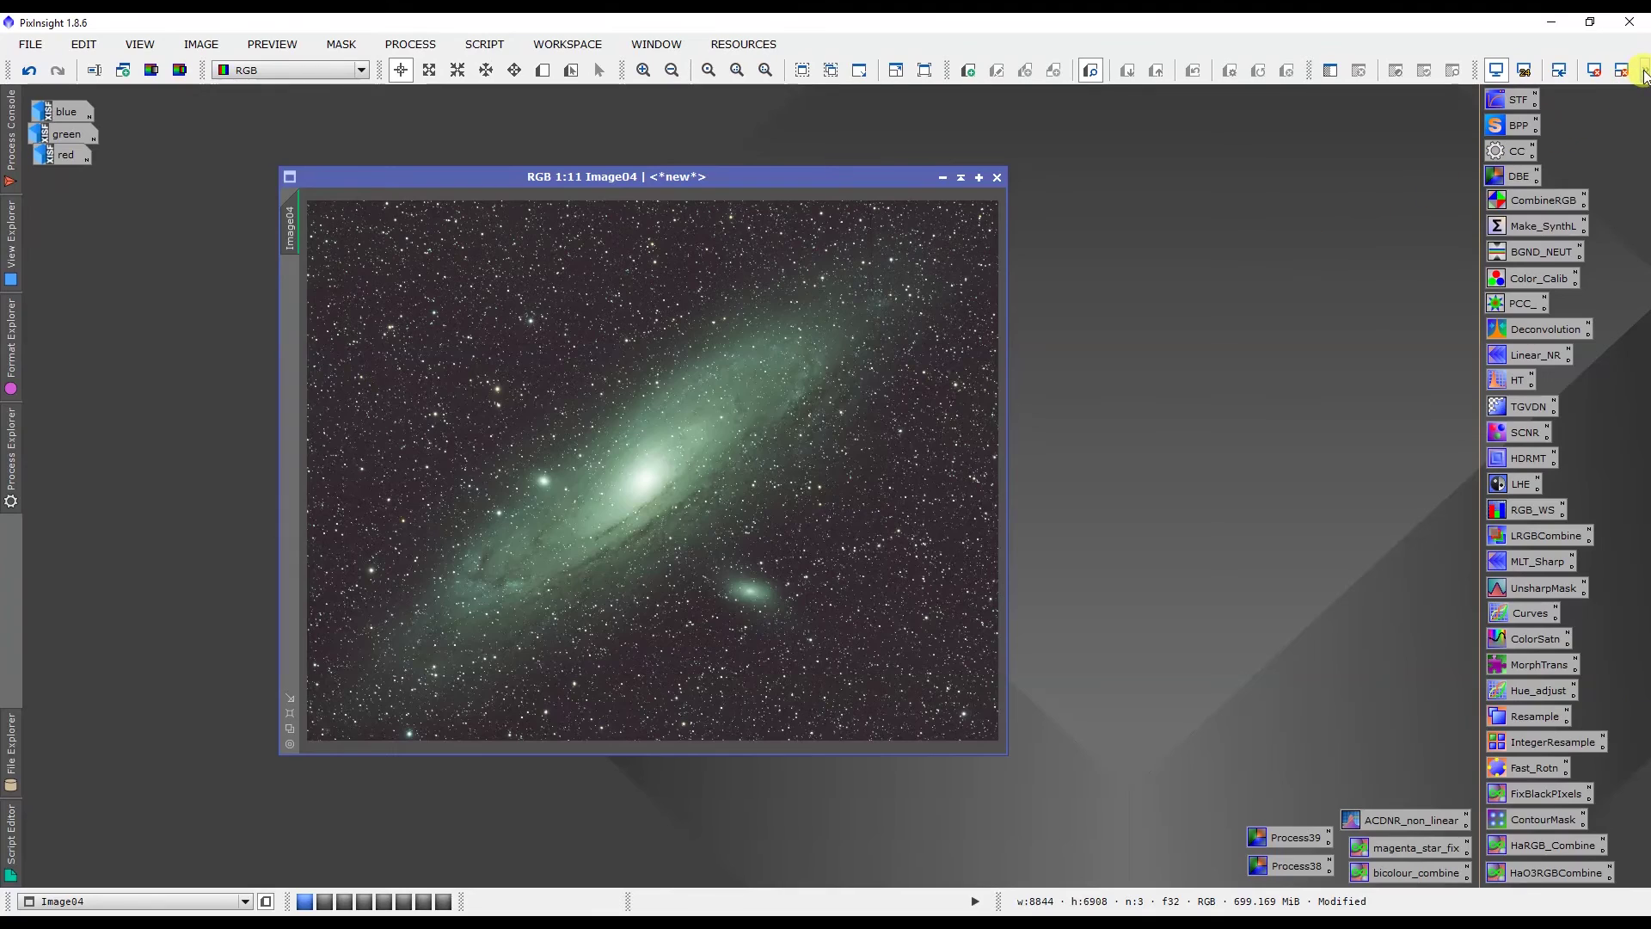
Reset Image04's screen transfer function and reapply STF AutoStretch
left_click(1604, 74)
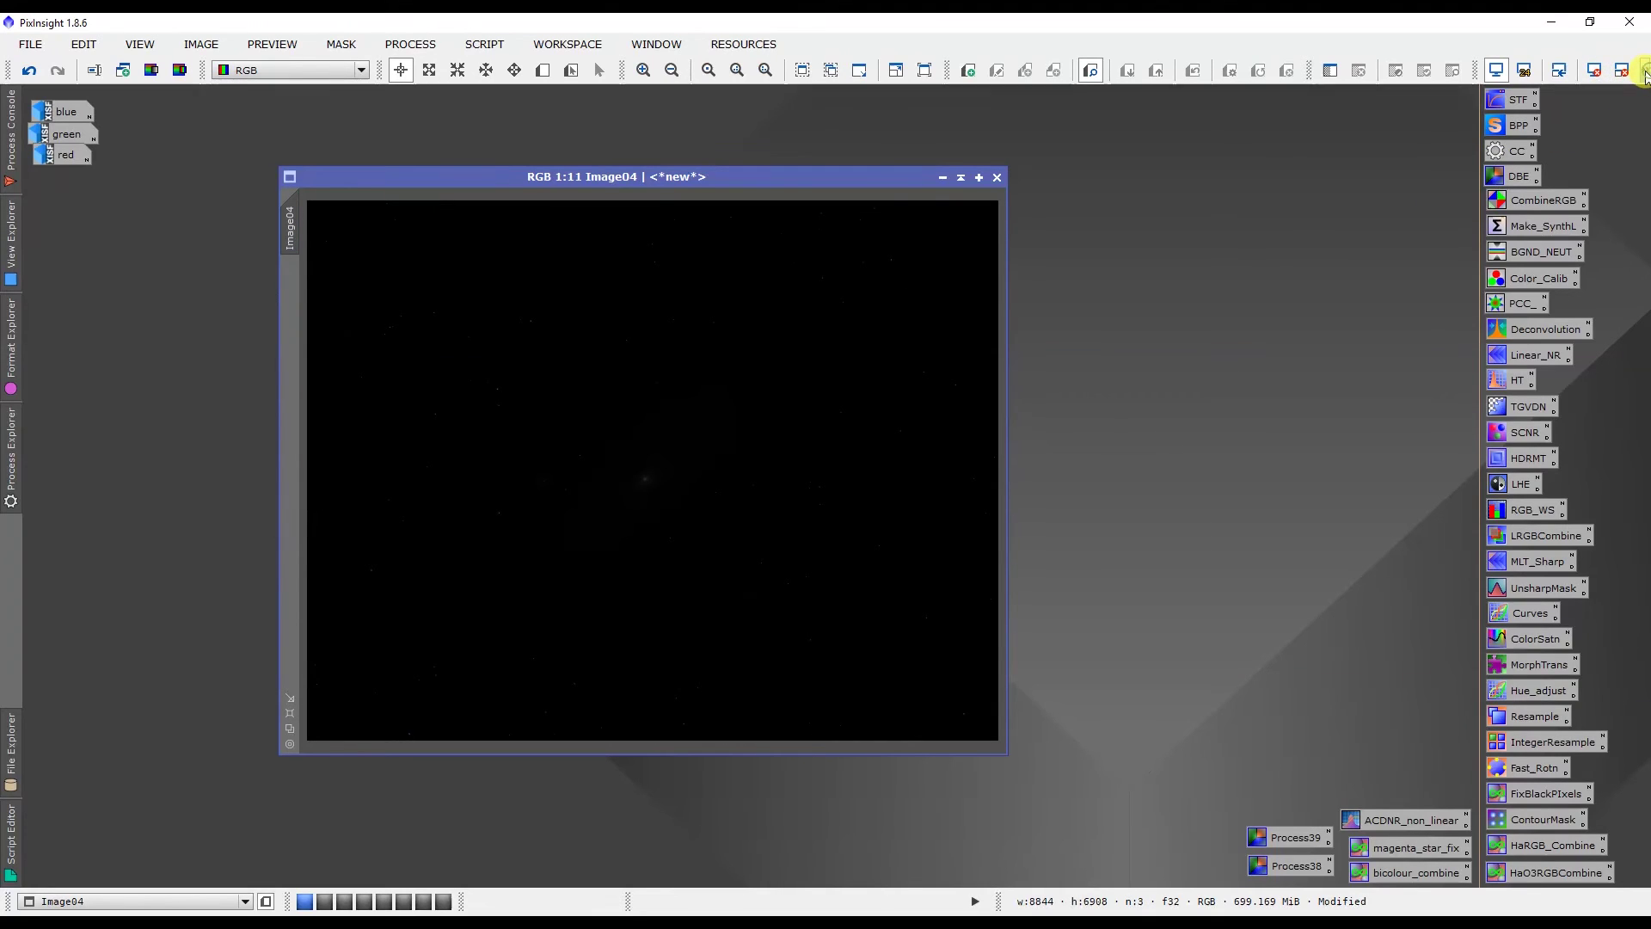
left_click(1644, 72)
left_click(1501, 97)
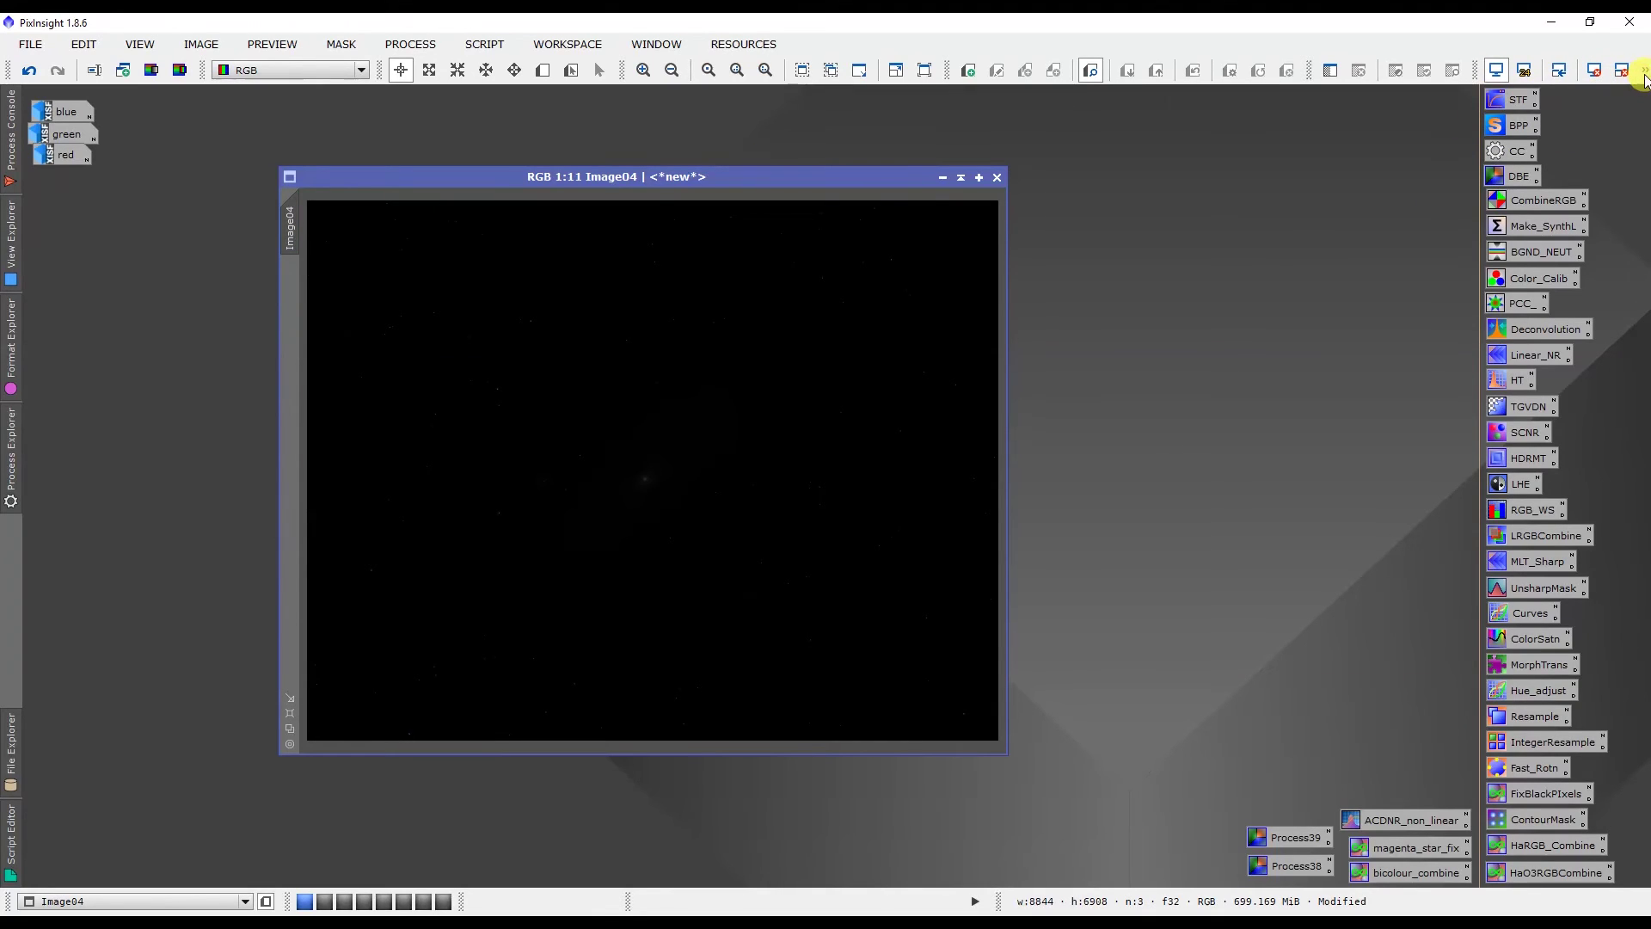